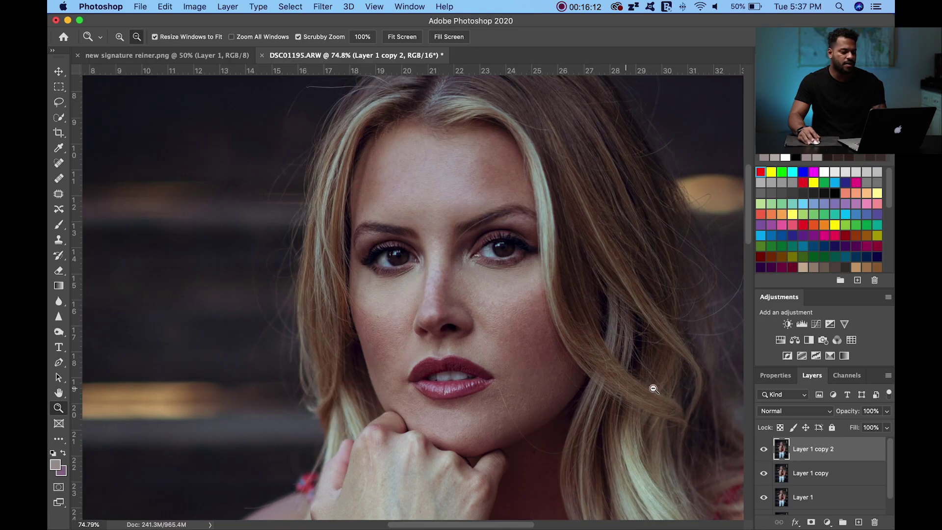
Paint a white highlight down the bridge of the nose on a new layer with a 45 px brush at 100% opacity
left_click_drag(501, 331, 489, 347)
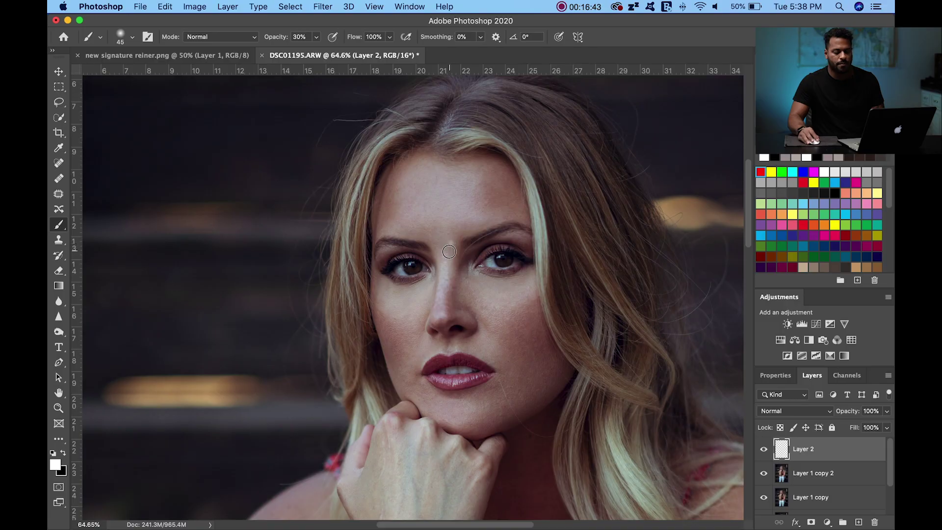
left_click_drag(449, 251, 445, 304)
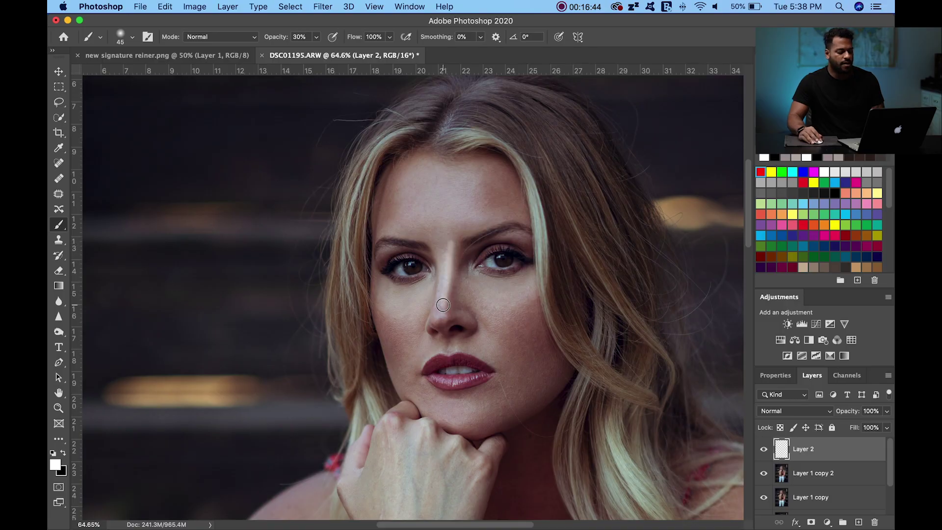
key("super+z")
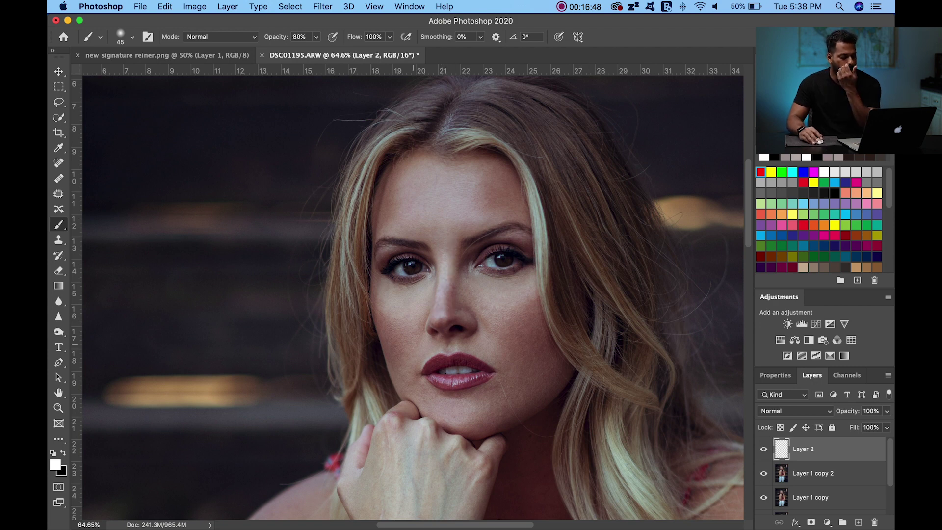
key("0")
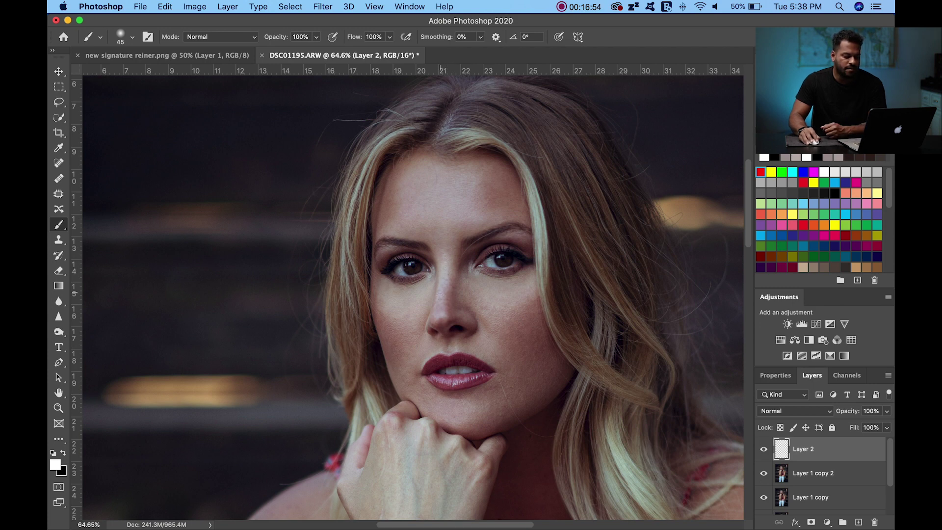
left_click_drag(448, 251, 447, 264)
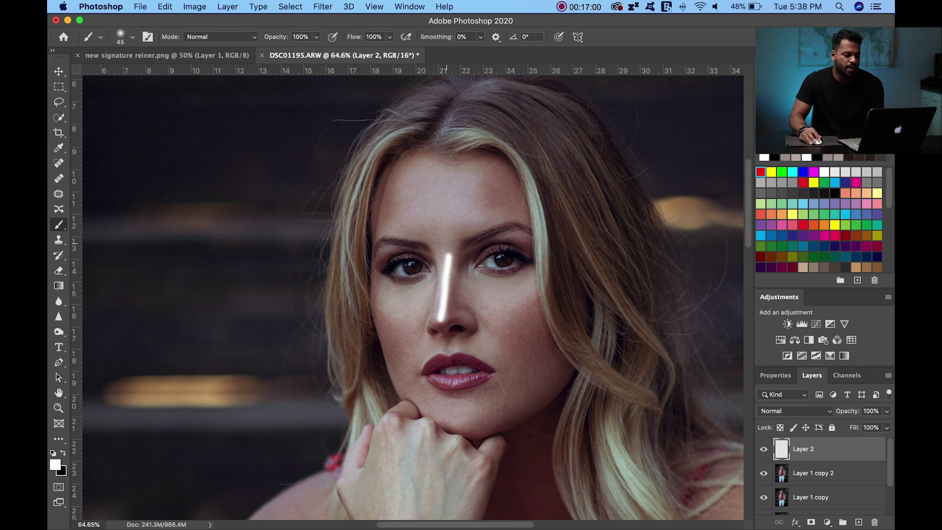
Paint a large white highlight on the centre of the forehead with a soft 460 px brush
right_click(466, 225)
left_click_drag(579, 254, 598, 254)
key("Return")
left_click(453, 184)
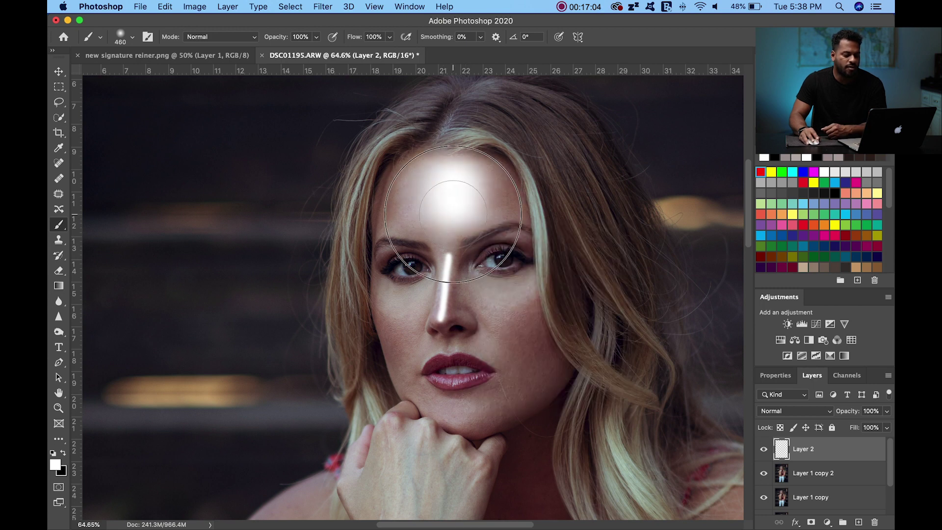
Paint white highlights across both upper cheeks with a soft 172 px brush
right_click(532, 278)
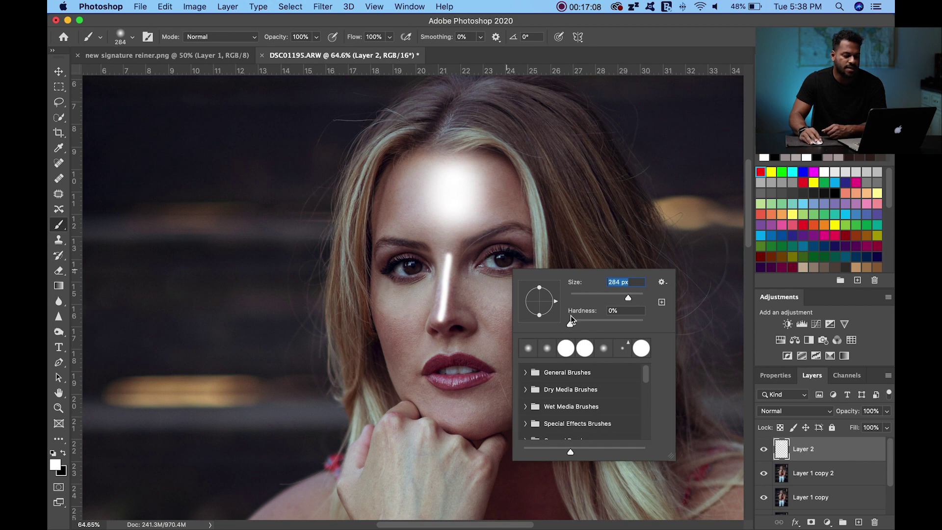
left_click_drag(627, 299, 620, 298)
left_click(394, 308)
left_click_drag(392, 307, 417, 327)
left_click_drag(492, 318, 525, 296)
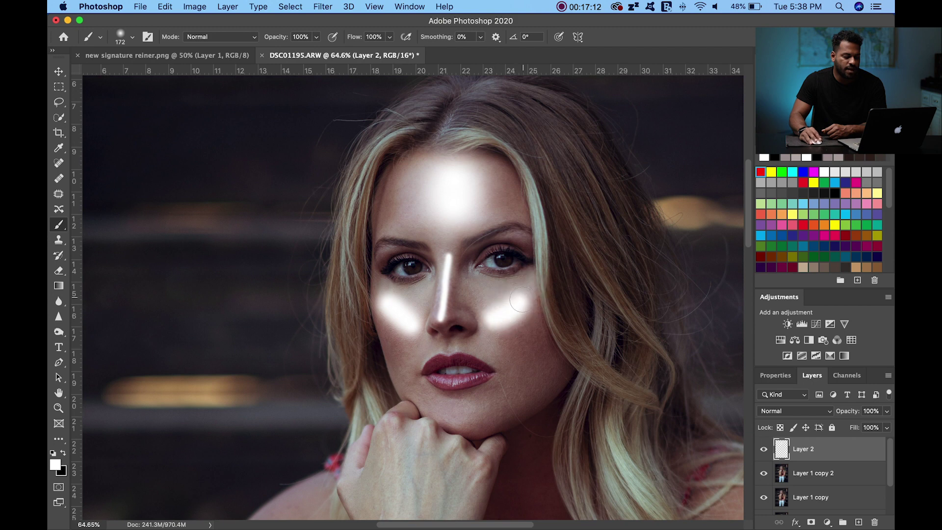
Highlight the chin in white with a 79 px brush and the area above the upper lip and the lower lip with a 22 px brush
right_click(503, 402)
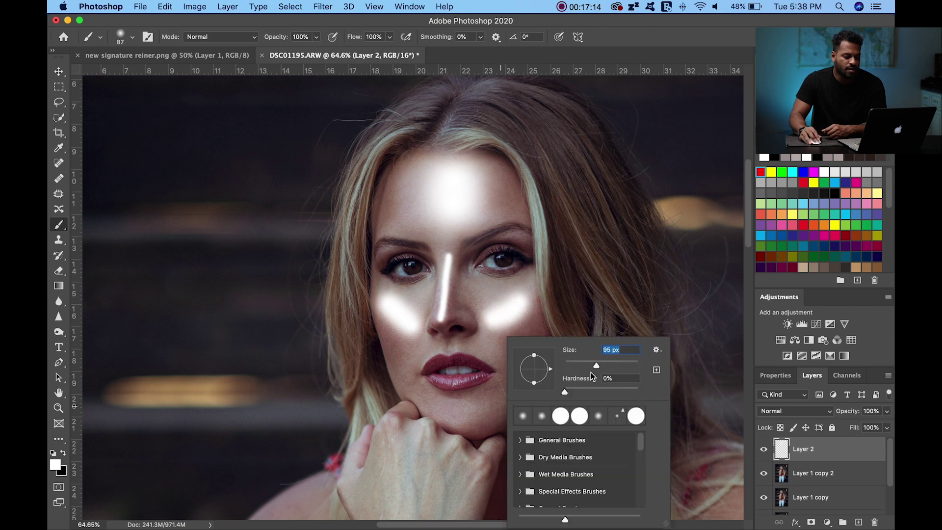
key("Return")
left_click_drag(439, 418, 481, 416)
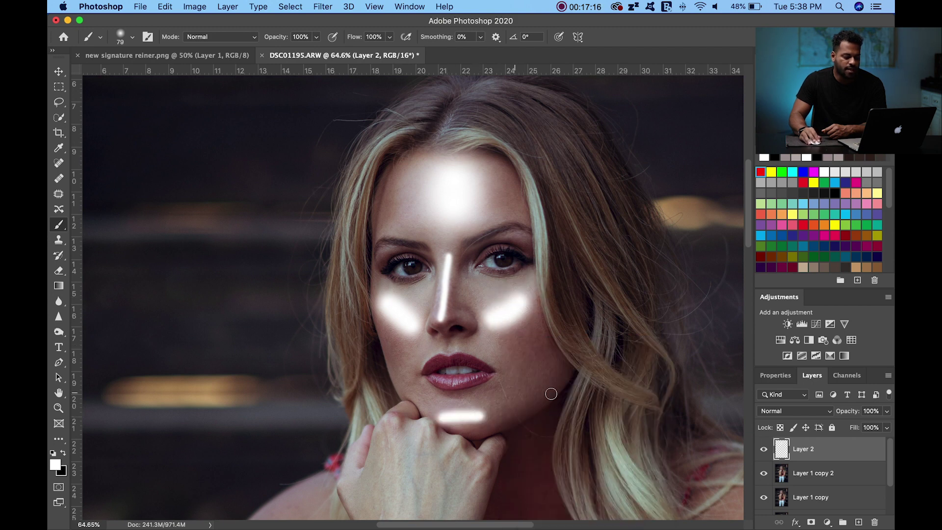
right_click(498, 369)
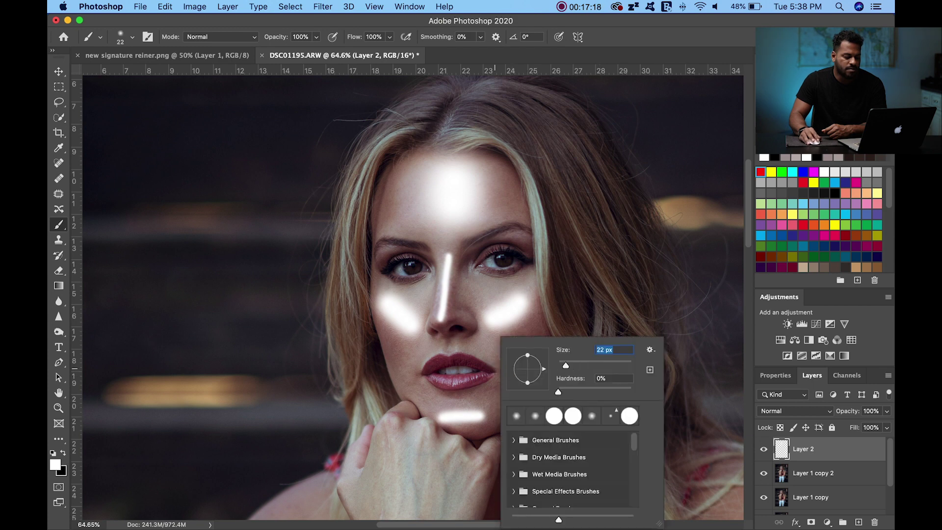
key("Return")
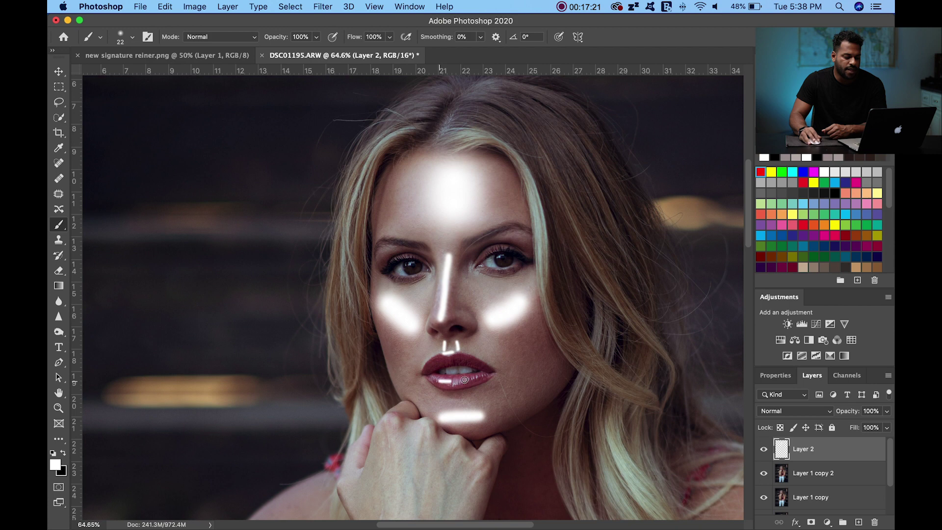
Paint white highlights under the outer ends of both eyebrows and at the inner eye corners with a 59 px brush
right_click(519, 264)
left_click_drag(591, 288, 604, 290)
key("Return")
left_click_drag(506, 235, 527, 235)
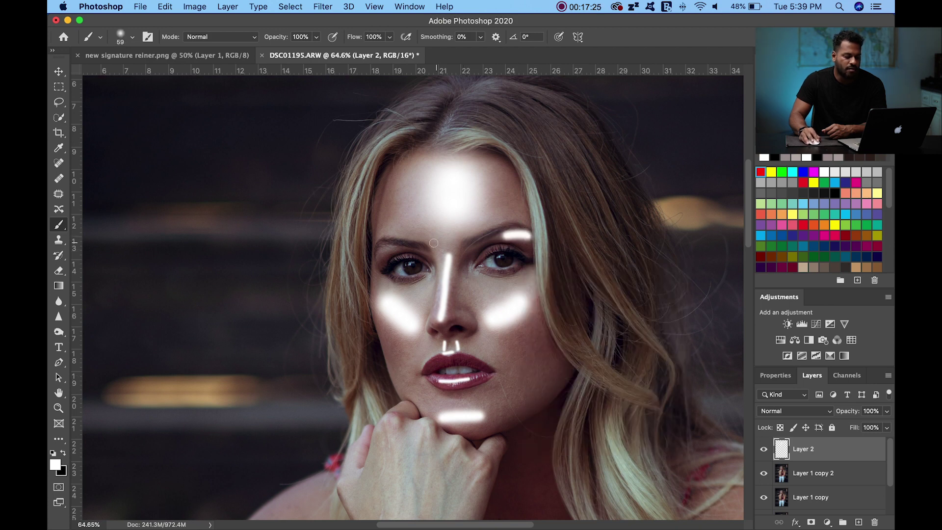
left_click_drag(381, 253, 387, 250)
left_click_drag(433, 271, 473, 273)
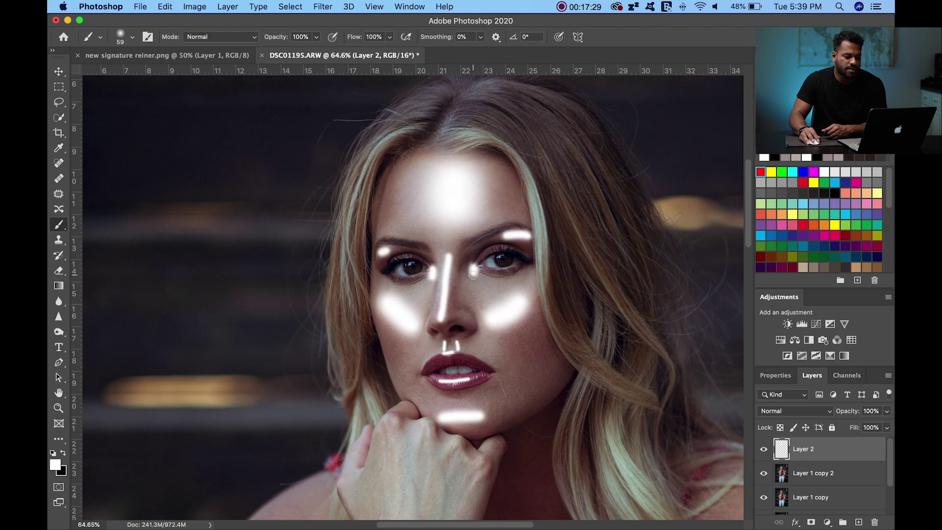
Try shading both sides of the forehead in black with a 284 px brush, and undo those strokes
key("z")
mouse_move(494, 357)
left_mouse_down()
mouse_move(448, 360)
mouse_move(435, 268)
left_mouse_up()
left_click(436, 267)
key("b")
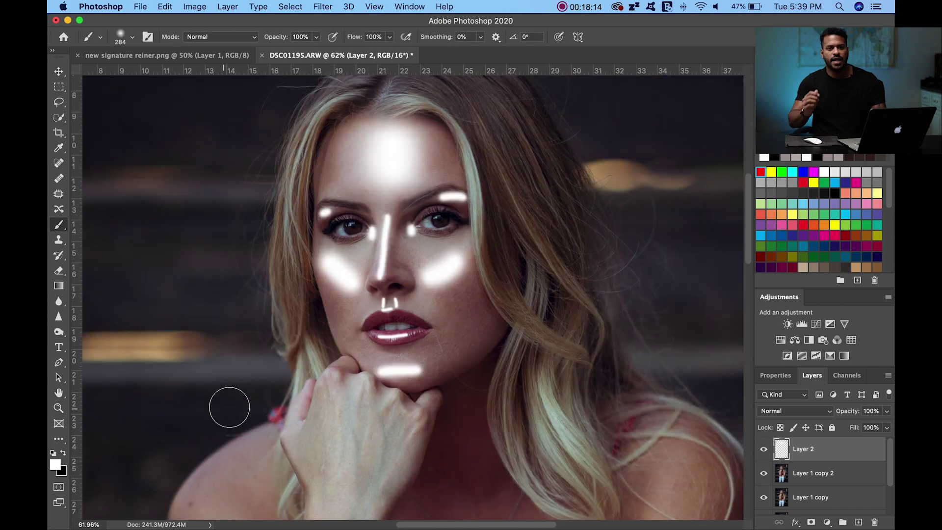
key("x")
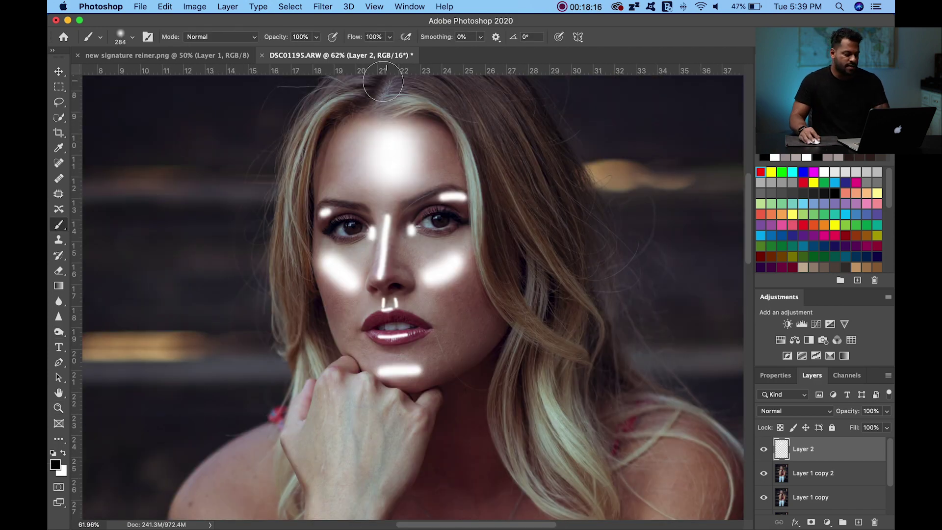
mouse_move(336, 140)
left_mouse_down()
mouse_move(327, 167)
mouse_move(343, 147)
left_mouse_up()
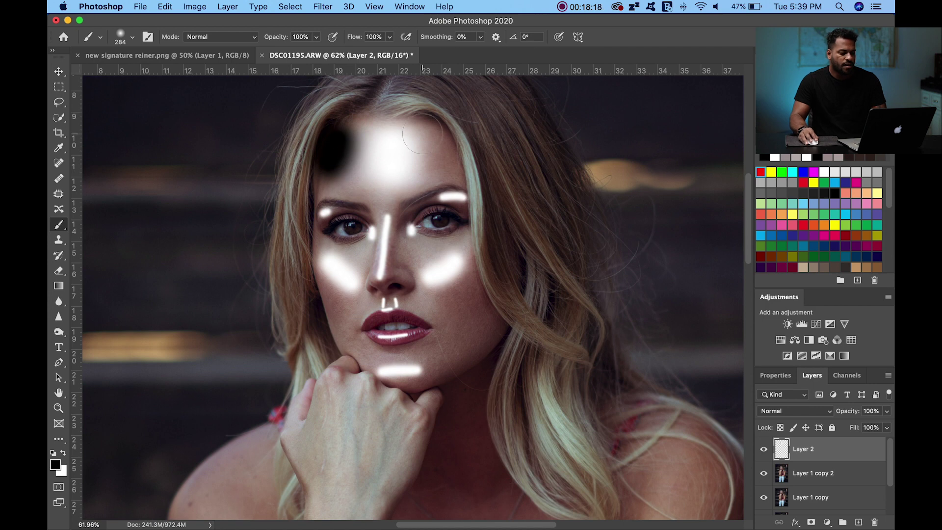
left_click_drag(427, 142, 437, 162)
key("ctrl+z")
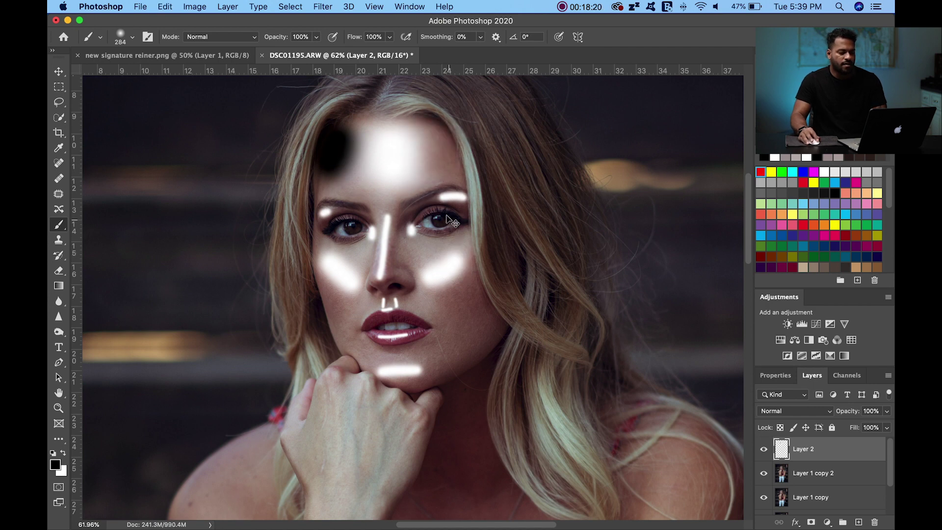
key("ctrl+z")
Paint black shadows on both sides of the forehead with a soft 162 px brush
right_click(443, 195)
left_click_drag(558, 223, 548, 222)
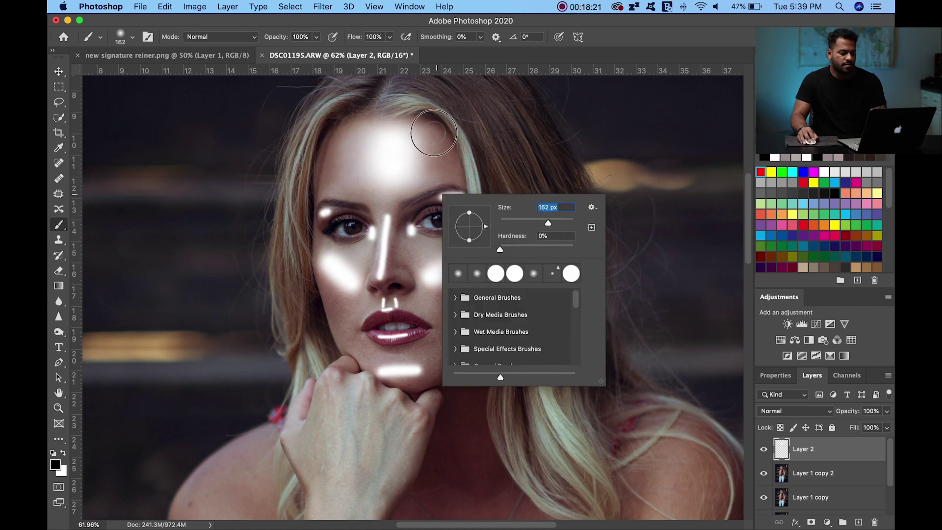
left_click_drag(435, 132, 441, 174)
left_click_drag(337, 142, 334, 170)
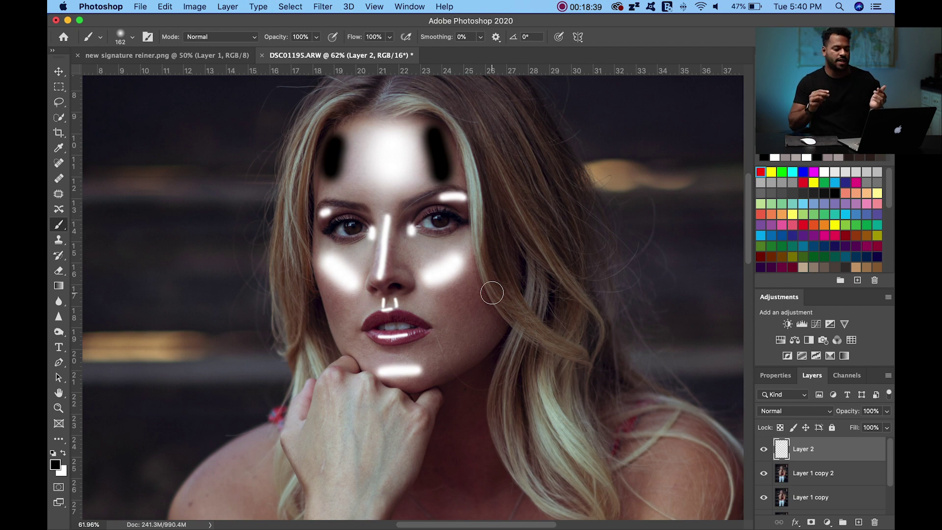
Paint short black shadows in both cheek hollows and along the jawline beside the chin
left_click_drag(513, 256, 447, 327)
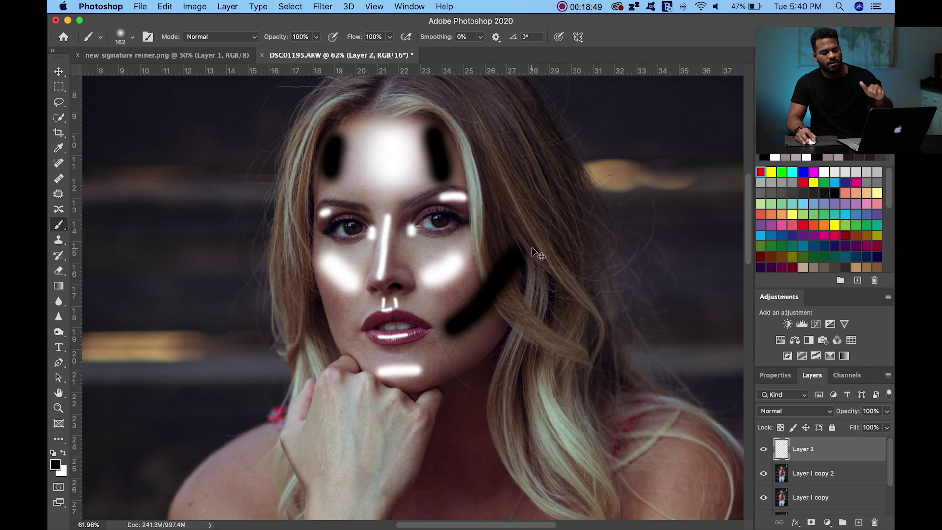
key("super+z")
left_click_drag(441, 331, 473, 298)
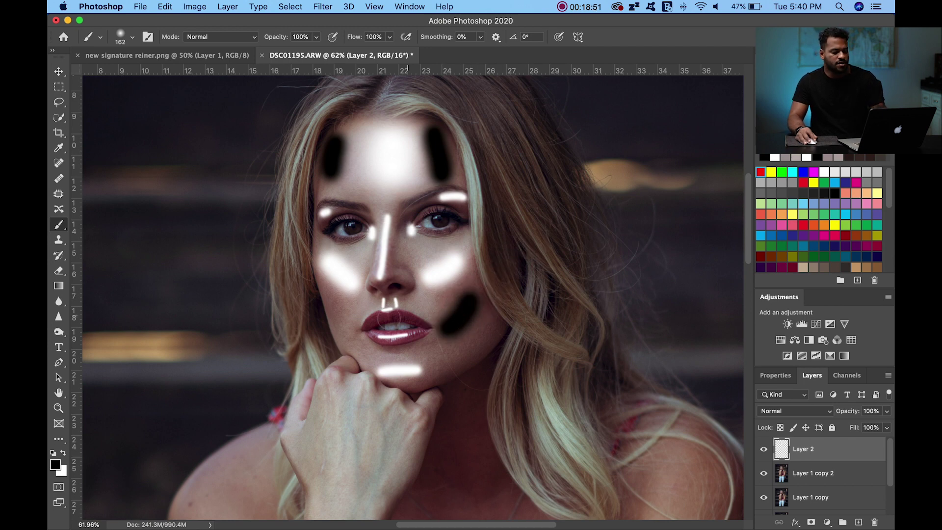
left_click_drag(315, 299, 348, 324)
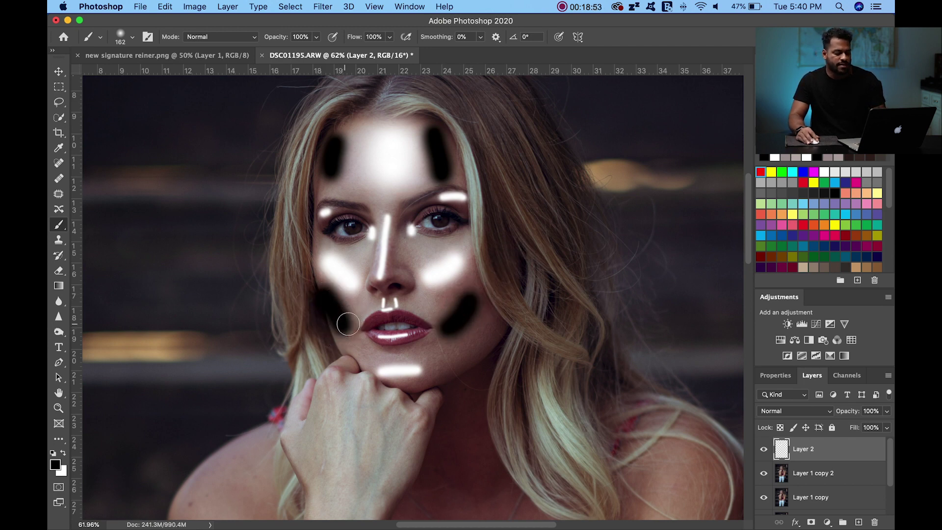
mouse_move(446, 380)
left_mouse_down()
mouse_move(488, 340)
mouse_move(425, 392)
left_mouse_up()
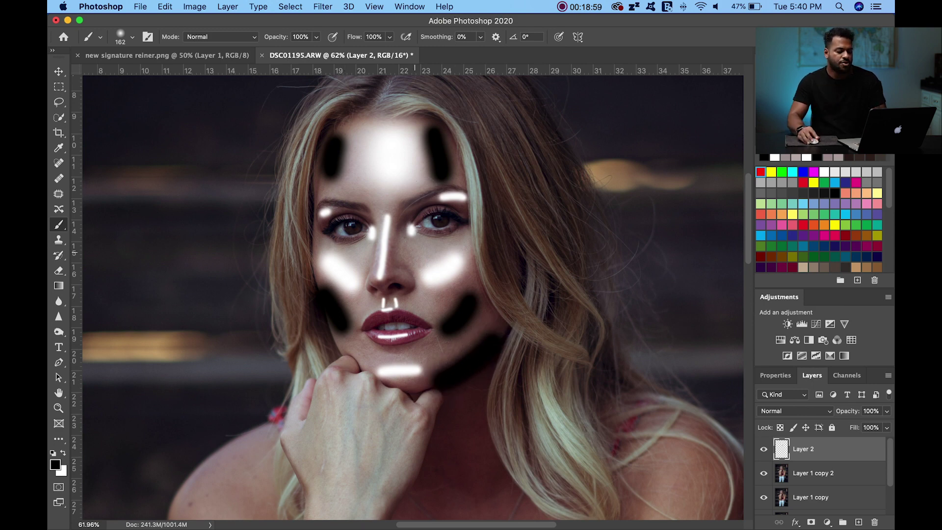
Delete the layer containing the black and white demonstration strokes
key("z")
left_click_drag(413, 241, 509, 326)
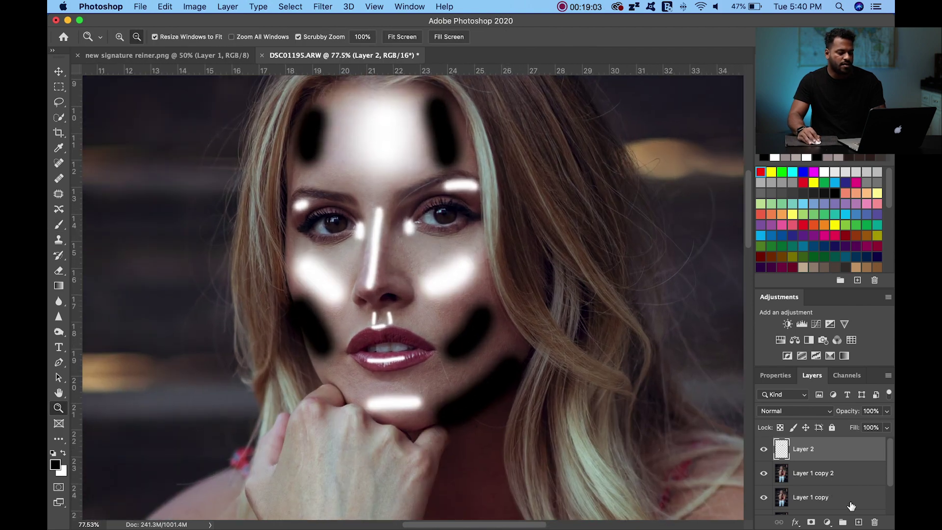
left_click(874, 522)
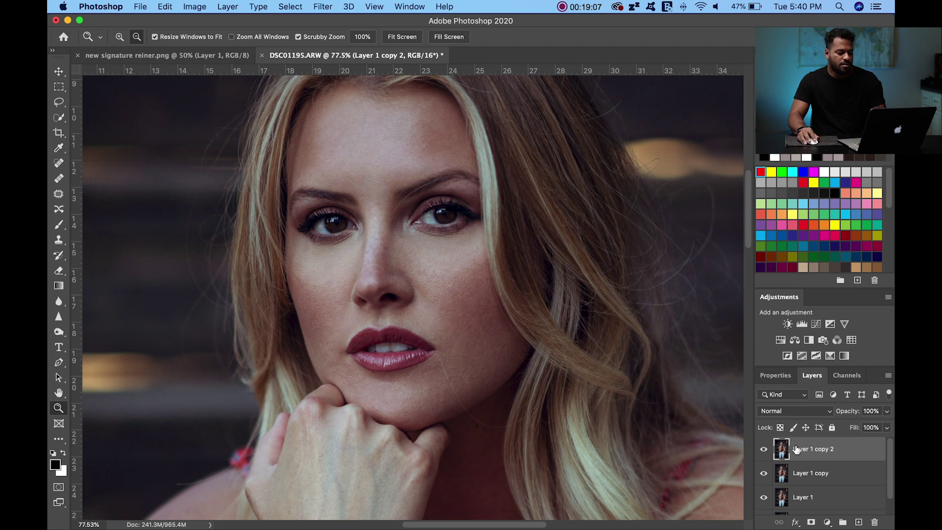
Create a new layer above Layer 1 copy 2 and set its blend mode to Overlay
left_click(859, 522)
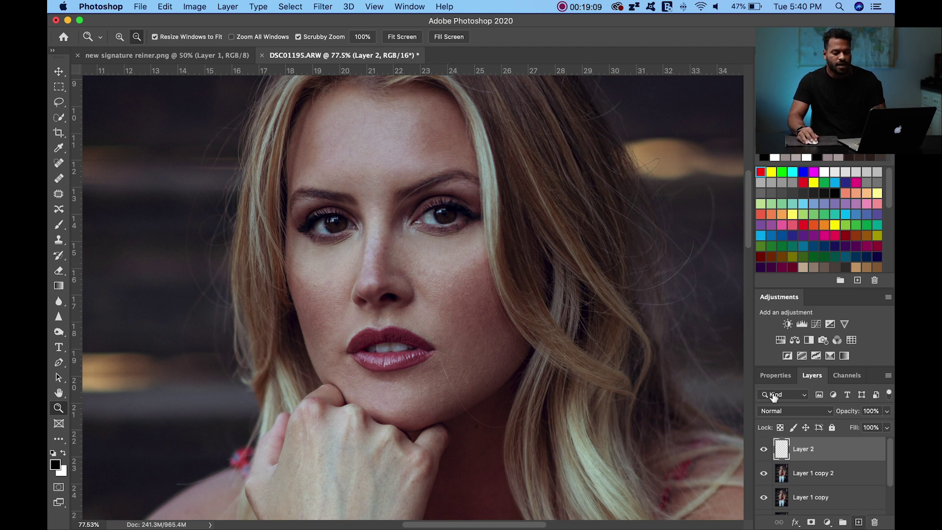
left_click(791, 413)
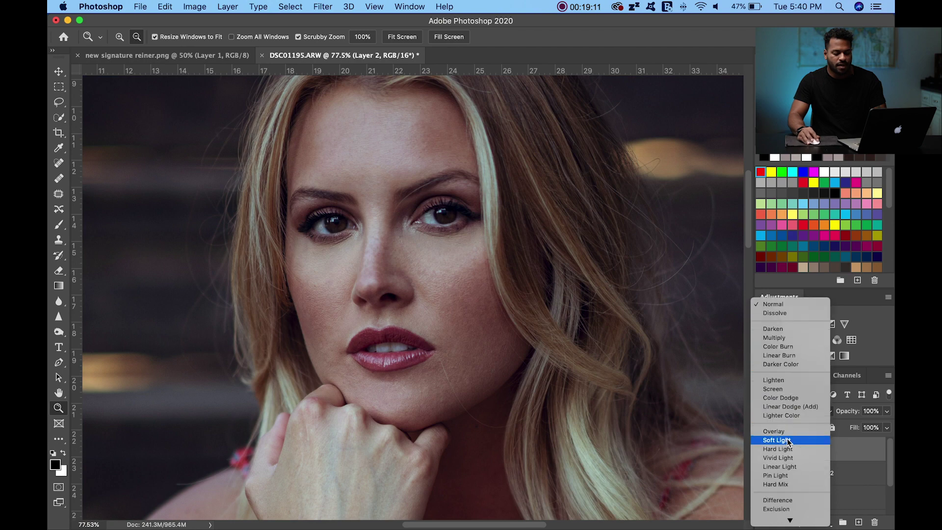
left_click(773, 431)
Fill the new Overlay layer with 50% Gray in Normal mode at 100% opacity
left_click(164, 7)
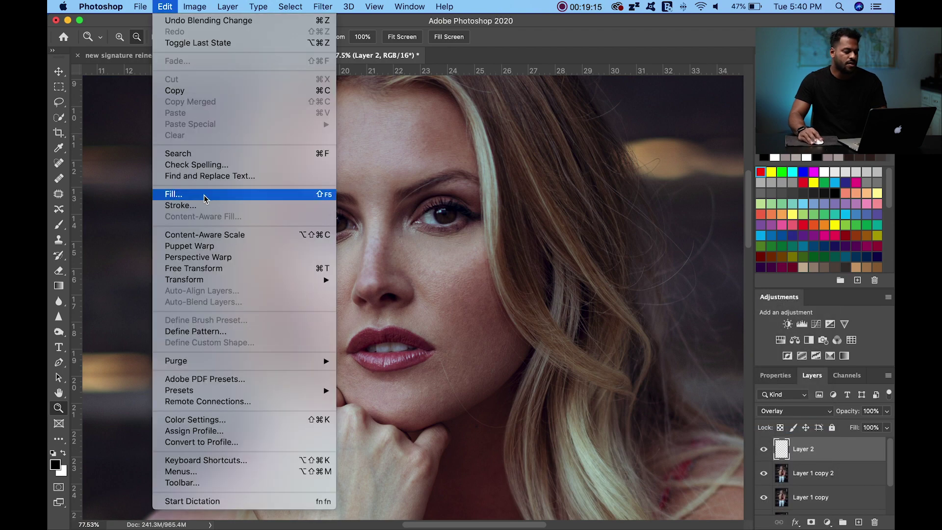
left_click(204, 195)
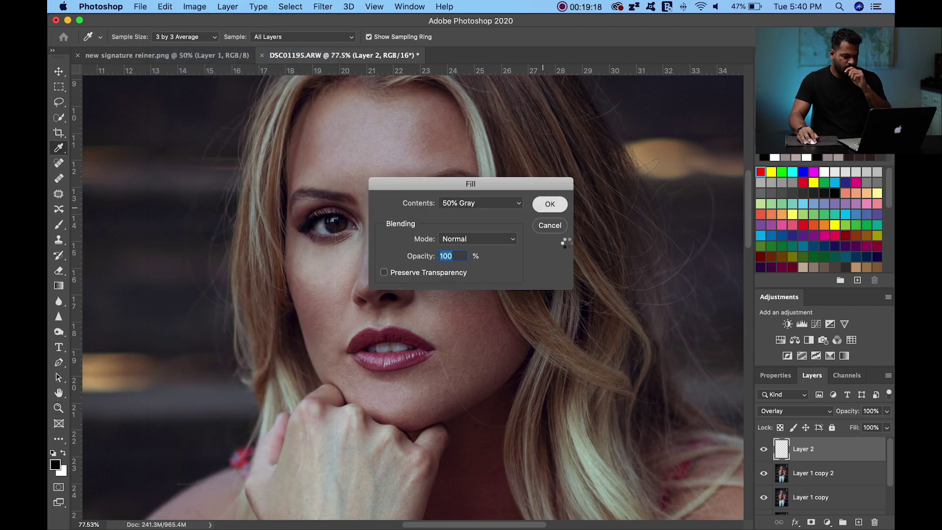
key("Return")
key("z")
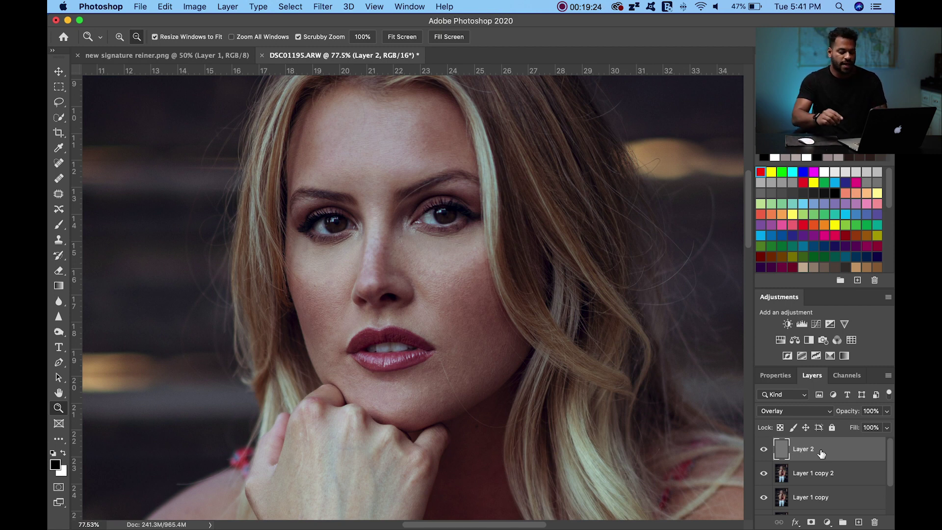
Duplicate the gray Overlay layer and rename the copy as dodge
key("super+j")
double_click(822, 450)
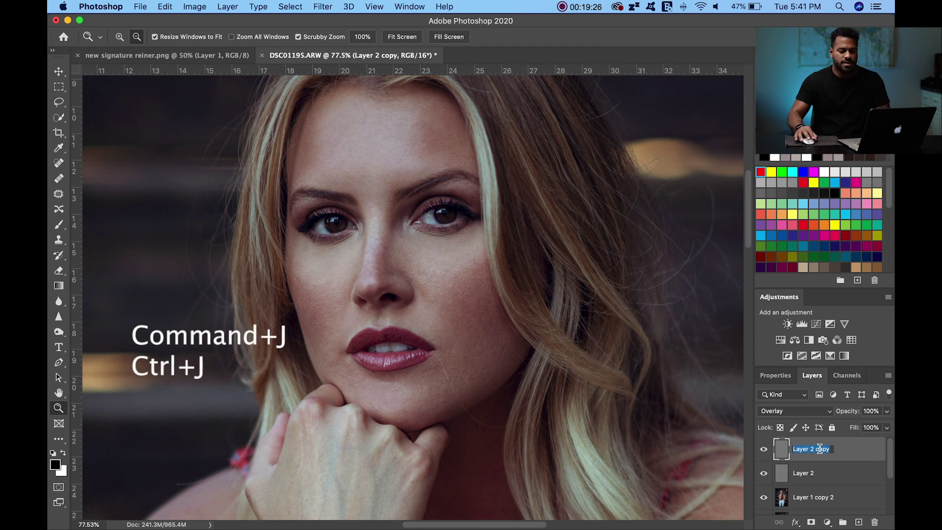
type("do")
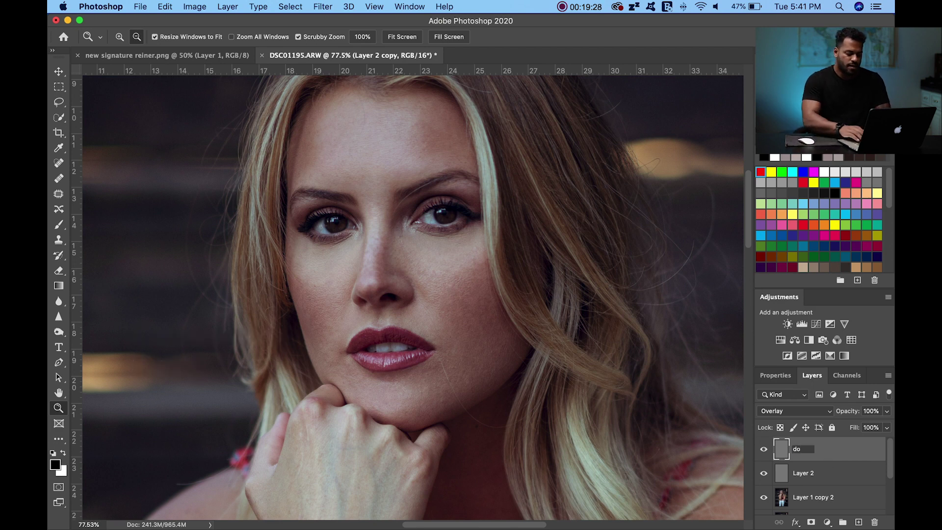
type("dge")
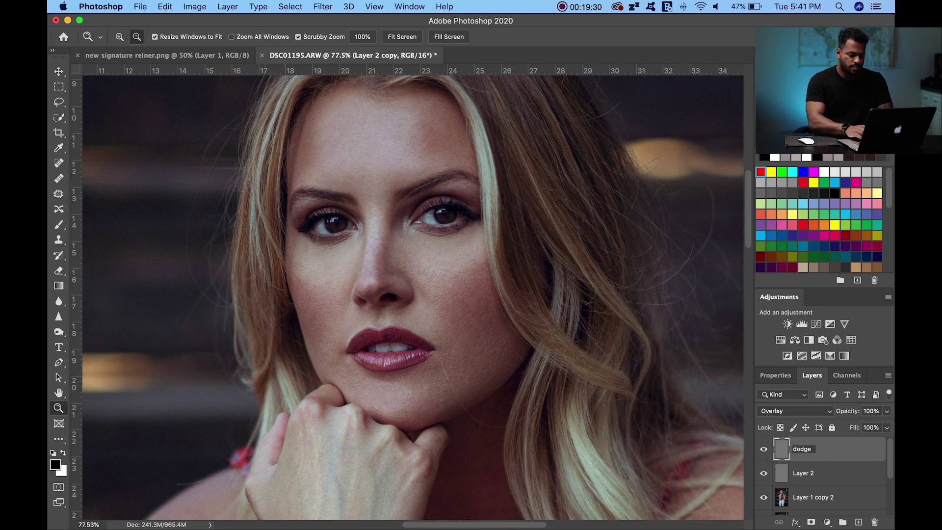
key("Return")
Rename the original gray layer, Layer 2, as burn
double_click(814, 474)
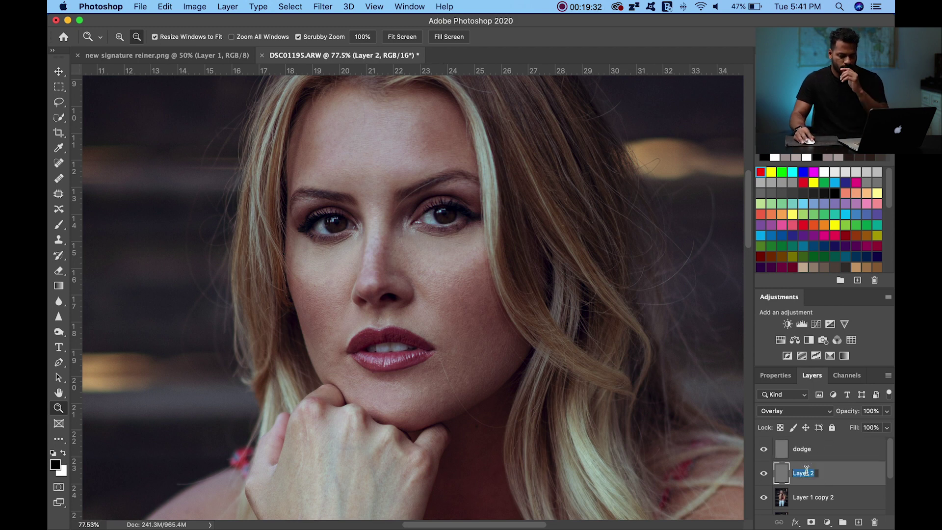
type("burn")
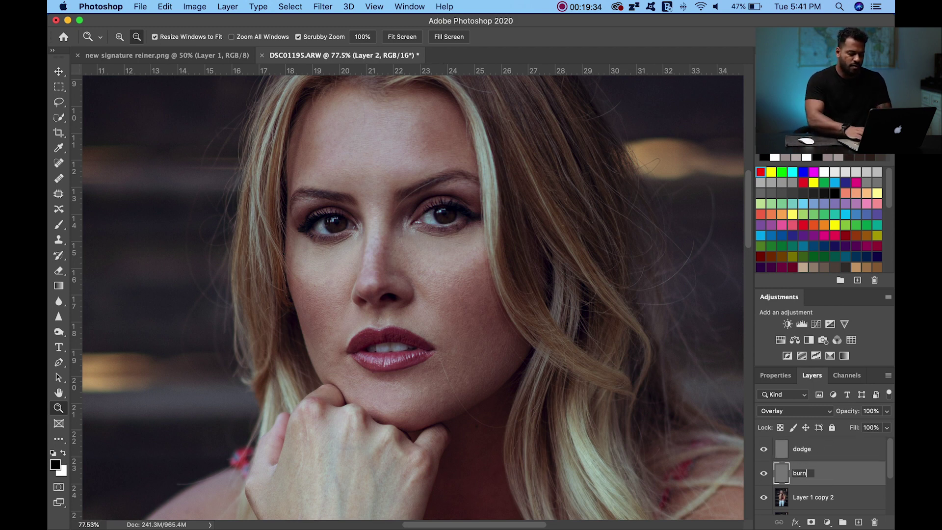
key("Return")
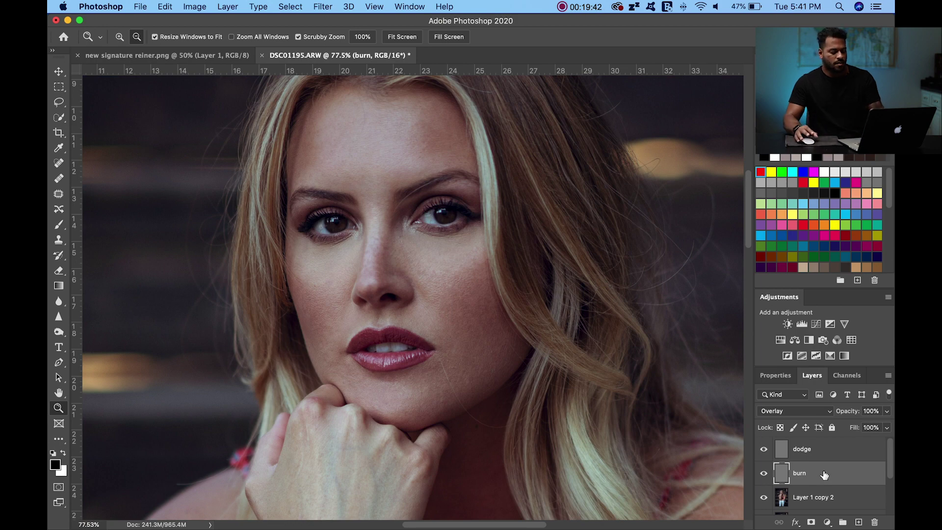
Select the dodge layer for working on the nose and eye area
left_click(826, 443)
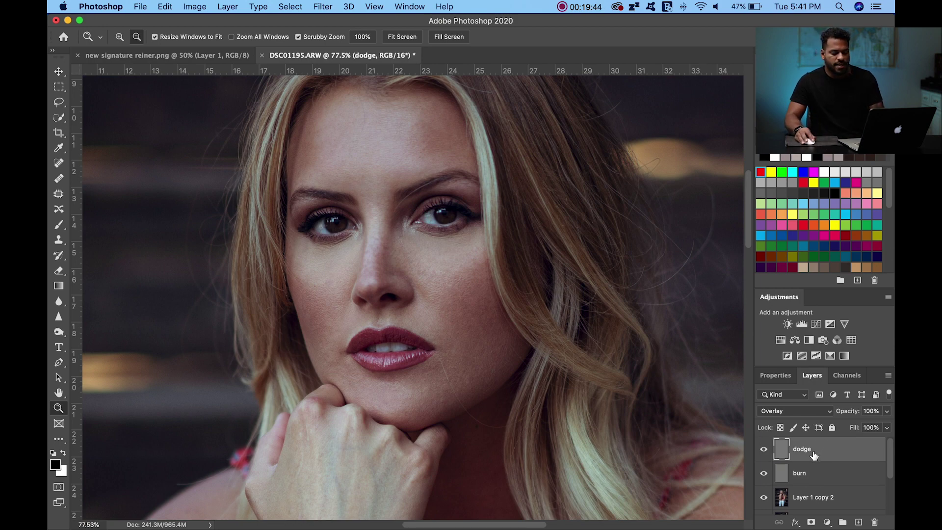
left_click_drag(388, 208, 441, 195)
left_click_drag(352, 307, 408, 320)
scroll(433, 344, "up", 2)
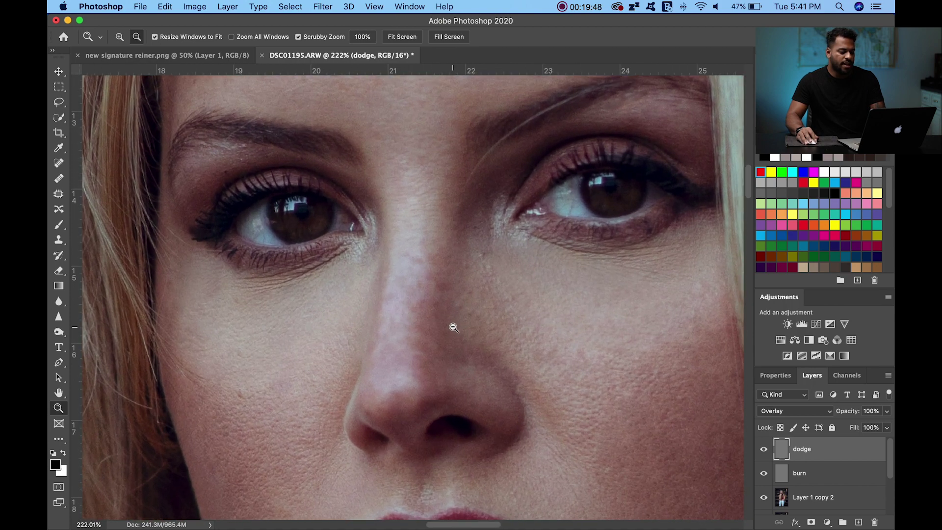
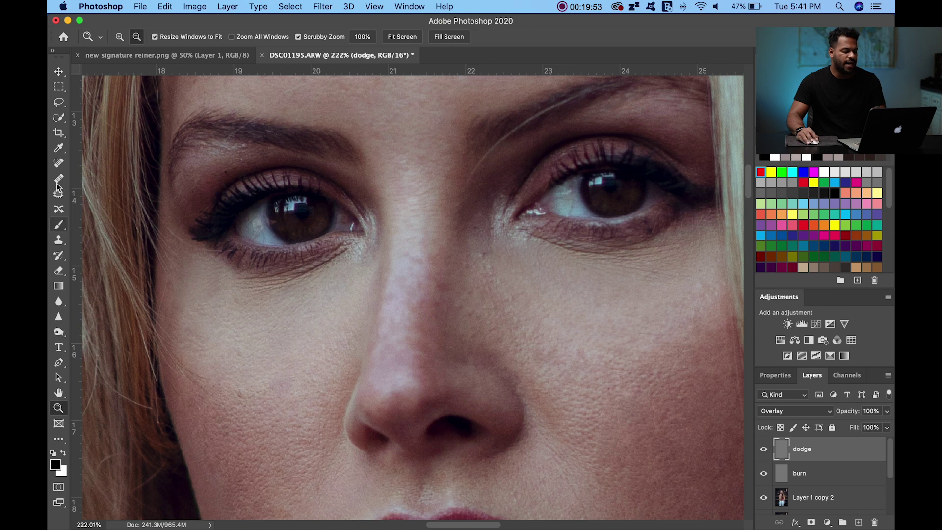
Switch from the Burn tool to the Dodge tool for the dodge layer
left_click(59, 333, "alt")
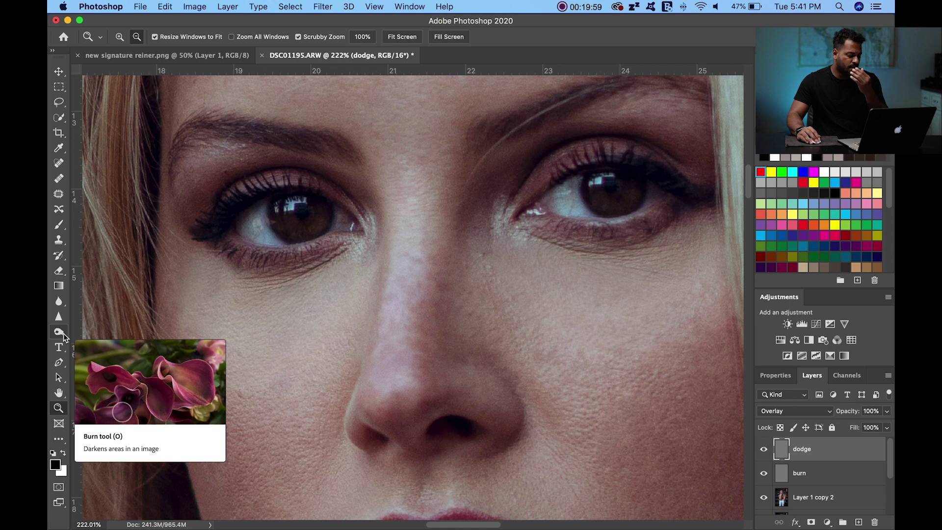
left_click(63, 336)
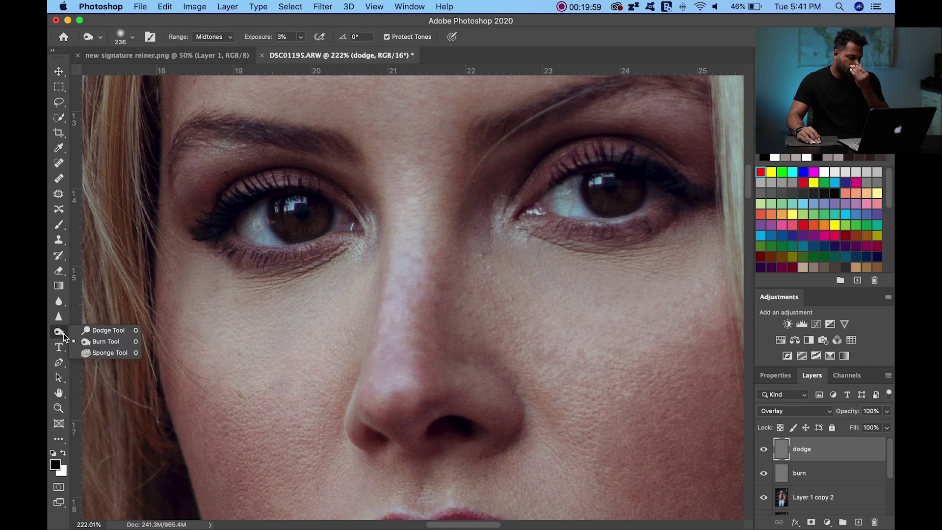
left_click(103, 331)
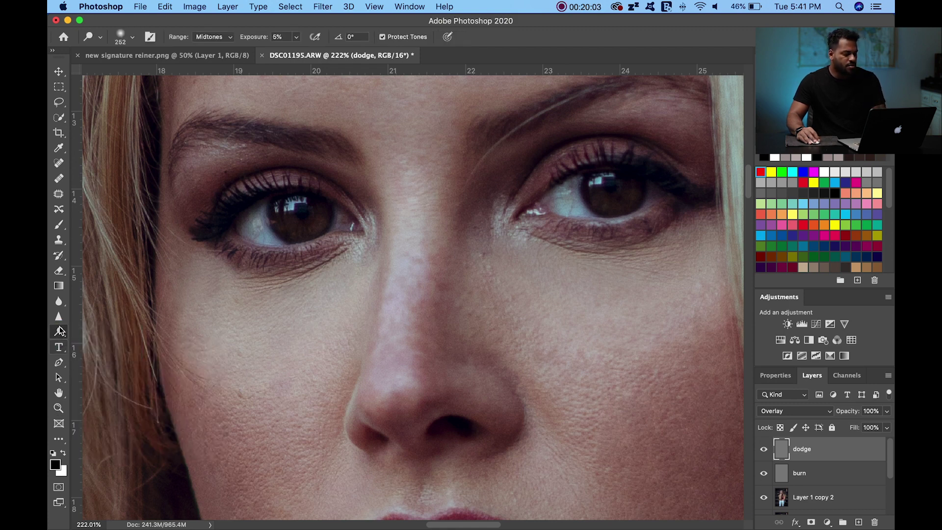
left_click(60, 334)
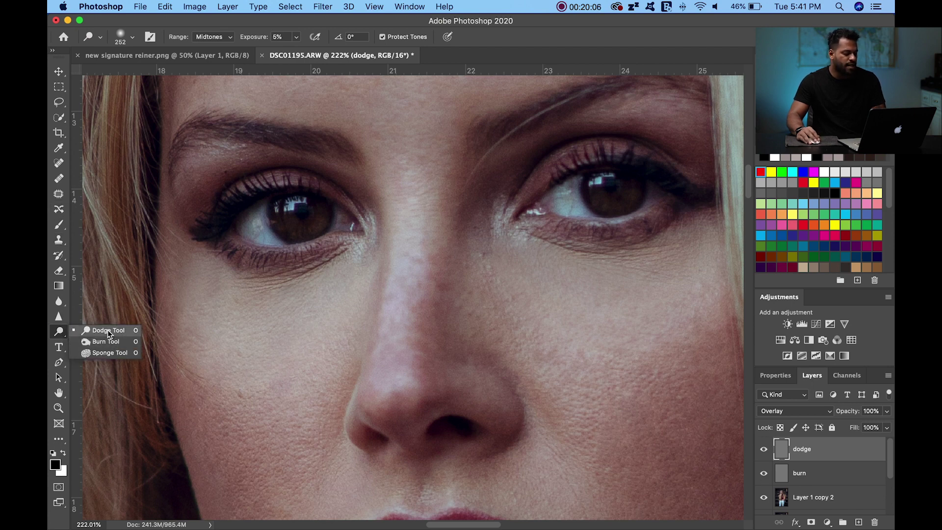
left_click(54, 337)
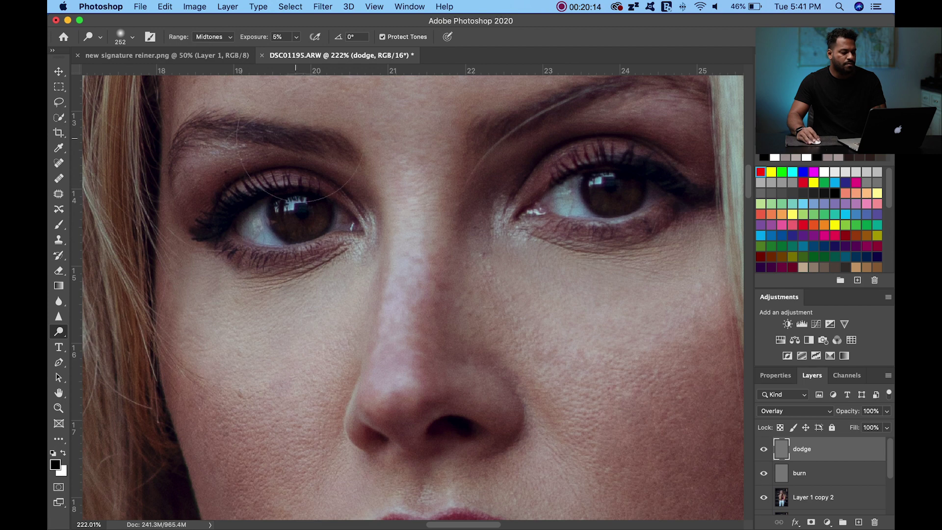
Set the soft Dodge brush to 39 px and lighten the bridge of the nose from between the eyes to the tip
right_click(415, 231)
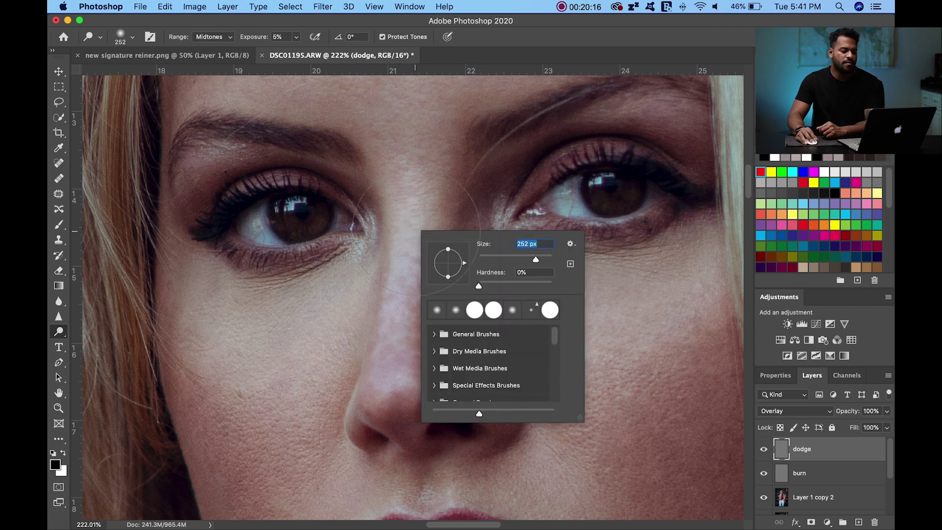
type("54")
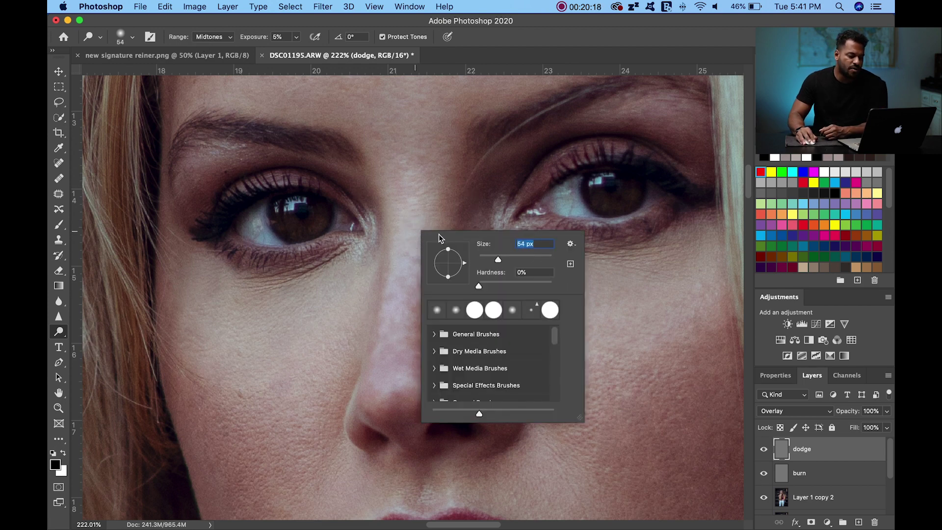
left_click_drag(491, 257, 487, 257)
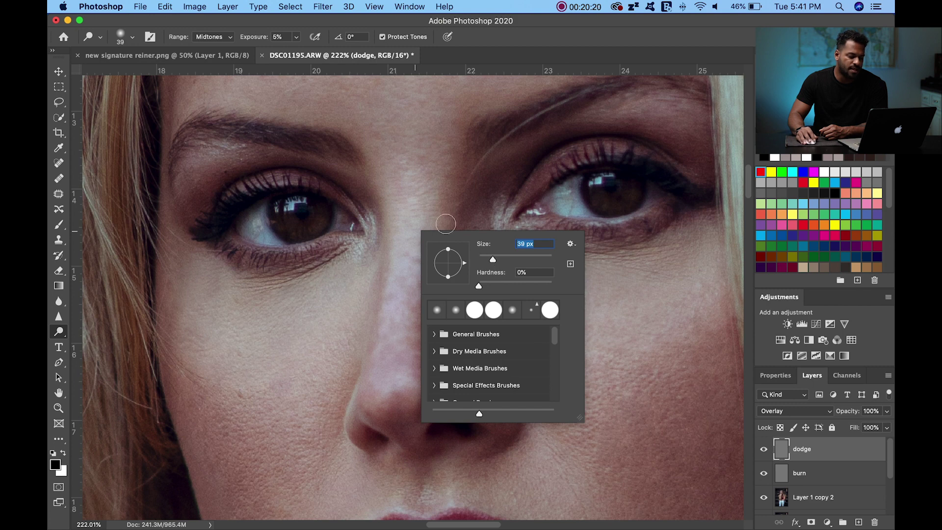
key("Return")
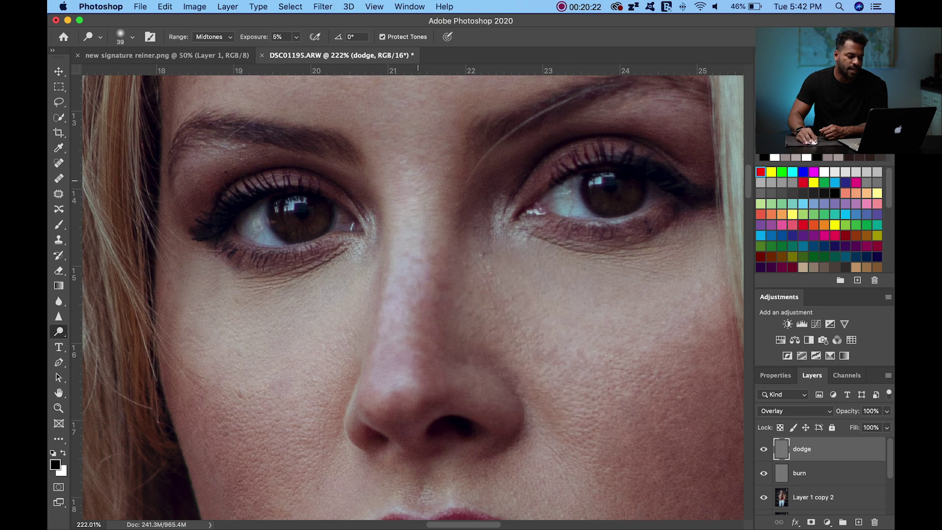
left_click_drag(419, 189, 407, 377)
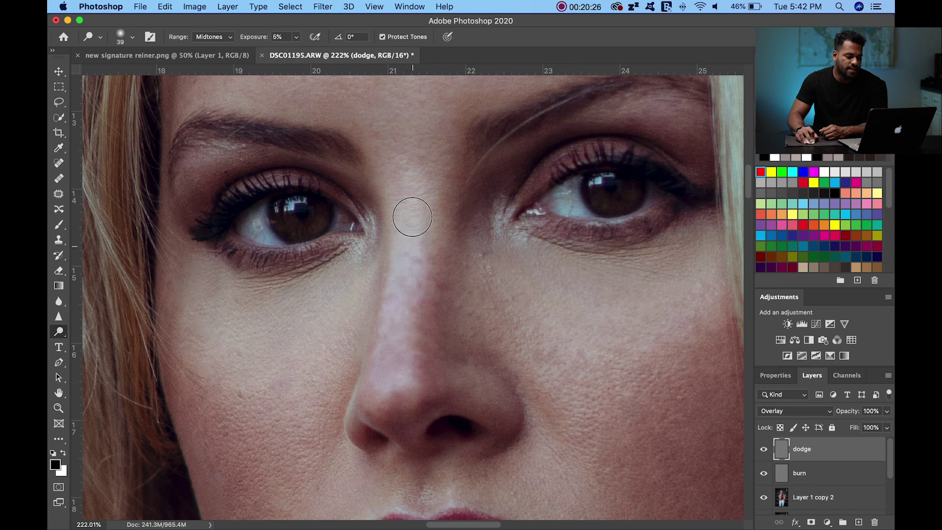
Enlarge the Dodge brush in stages to 105 px and blend the highlight down the bridge of the nose
right_click(428, 204)
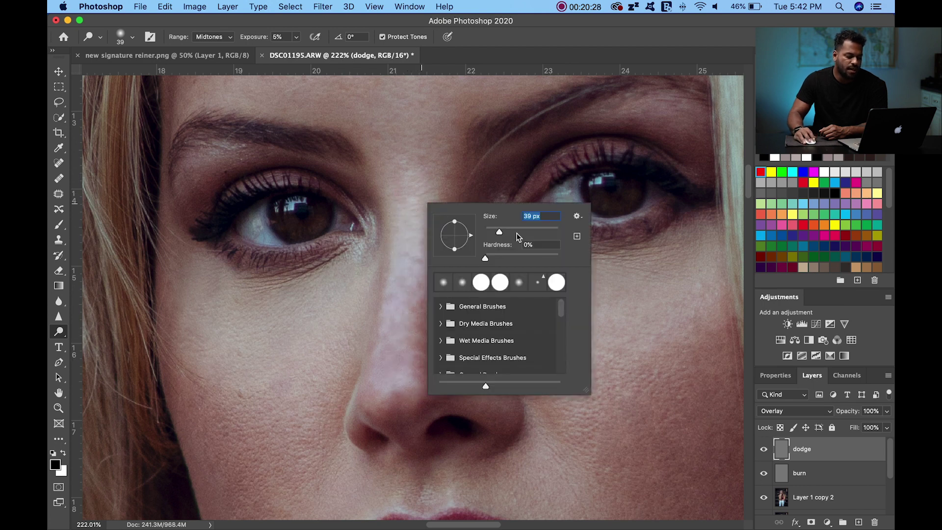
left_click(516, 231)
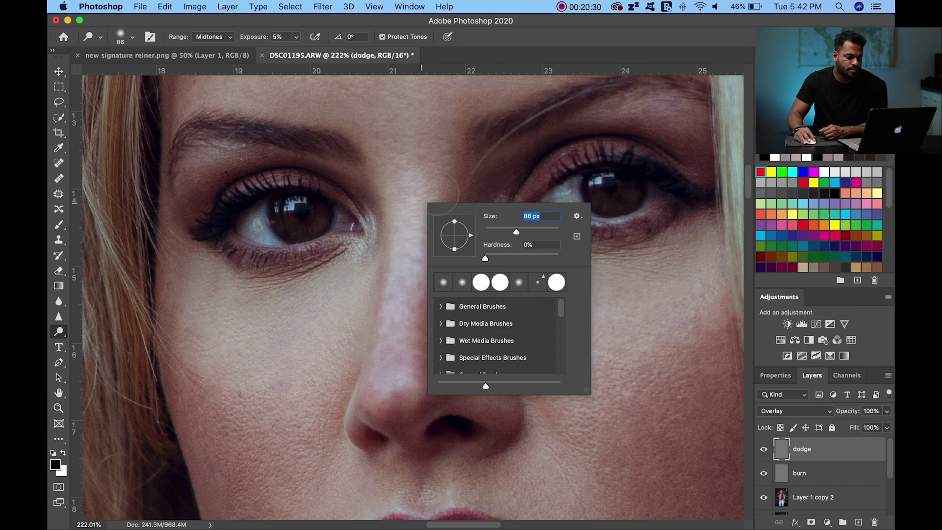
left_click(509, 231)
left_click_drag(425, 197, 405, 372)
right_click(428, 205)
left_click_drag(510, 237, 528, 237)
mouse_move(428, 191)
left_mouse_down()
mouse_move(431, 269)
mouse_move(417, 264)
mouse_move(403, 332)
mouse_move(416, 352)
left_mouse_up()
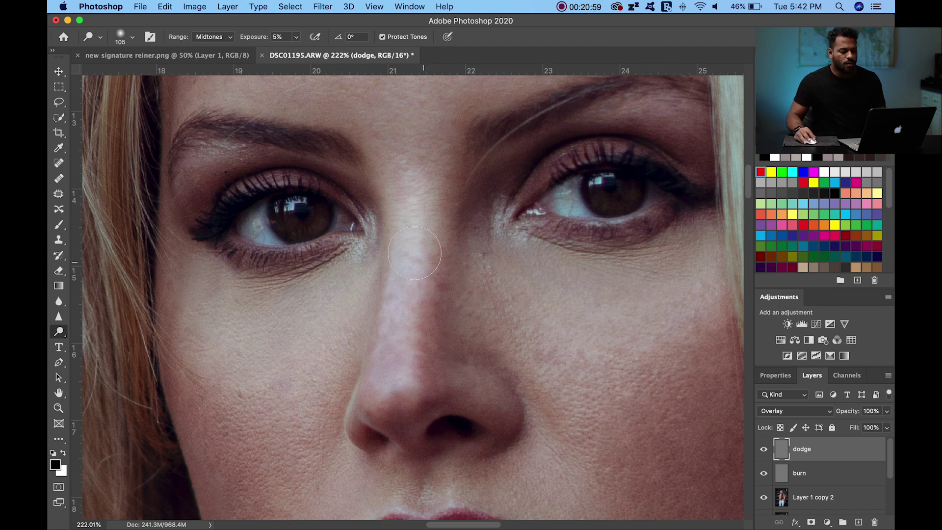
Set the Dodge brush to 166 px and lighten the upper cheeks below both eyes
key("z")
left_click_drag(442, 334, 385, 368)
scroll(511, 356, "up", 3)
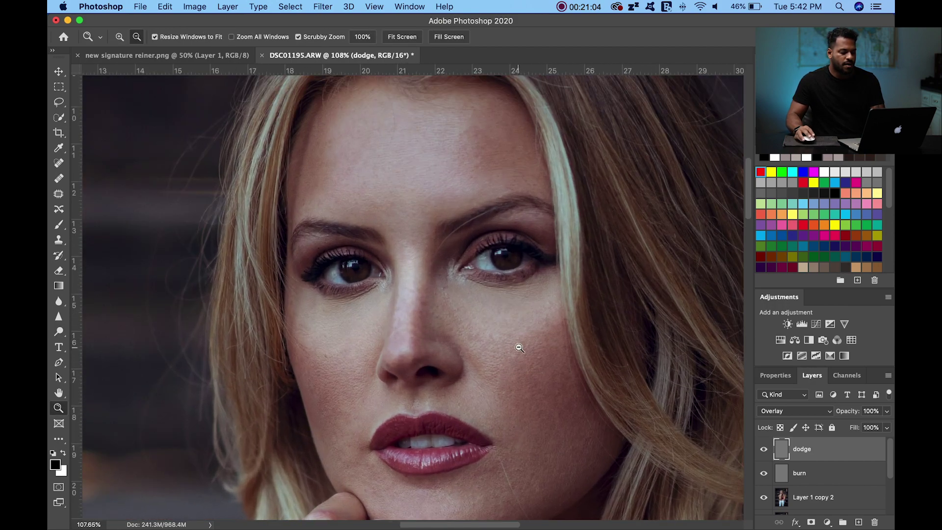
key("o")
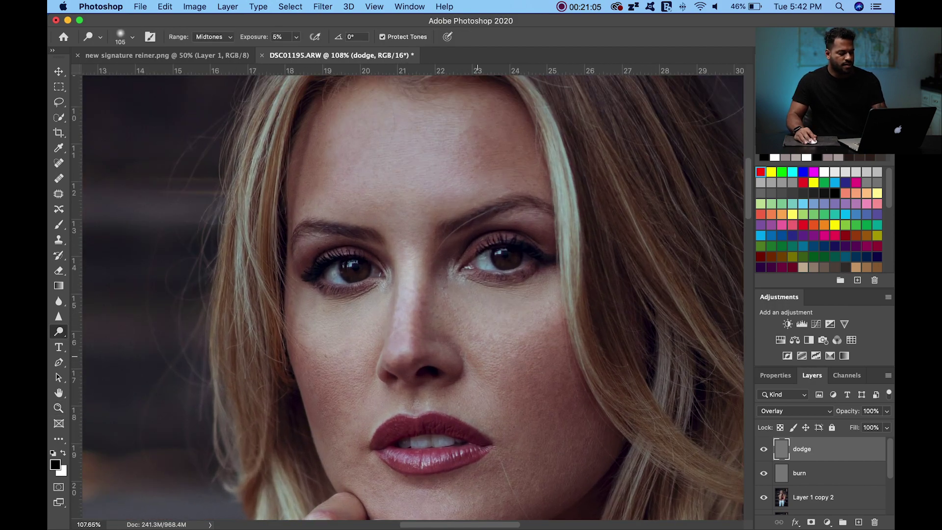
right_click(511, 348)
left_click_drag(576, 351, 647, 331)
left_click_drag(634, 367, 620, 367)
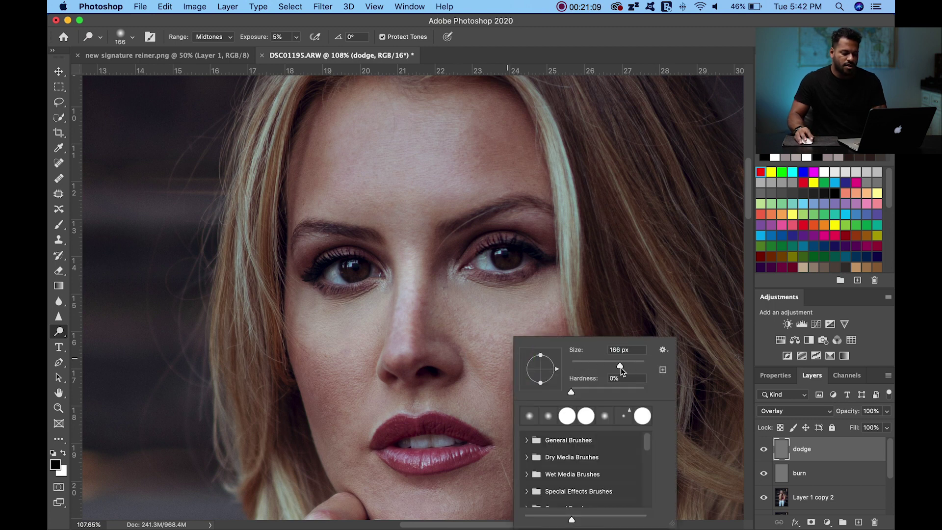
mouse_move(497, 346)
left_mouse_down()
mouse_move(552, 316)
mouse_move(464, 363)
left_mouse_up()
mouse_move(307, 353)
left_mouse_down()
mouse_move(305, 333)
mouse_move(361, 379)
mouse_move(297, 324)
left_mouse_up()
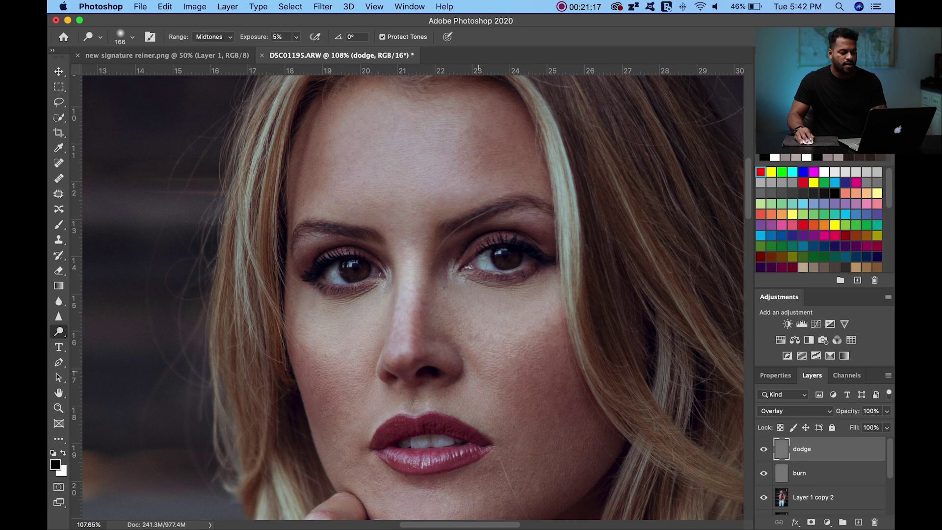
Enlarge the Dodge brush in stages to 202 px and 393 px to blend the highlights on both cheeks
right_click(515, 364)
left_click_drag(580, 351, 605, 350)
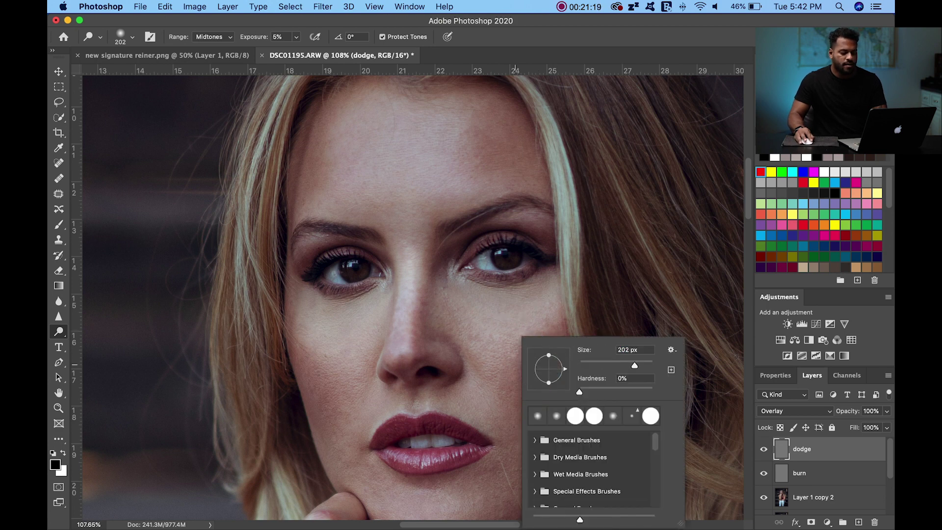
key("Return")
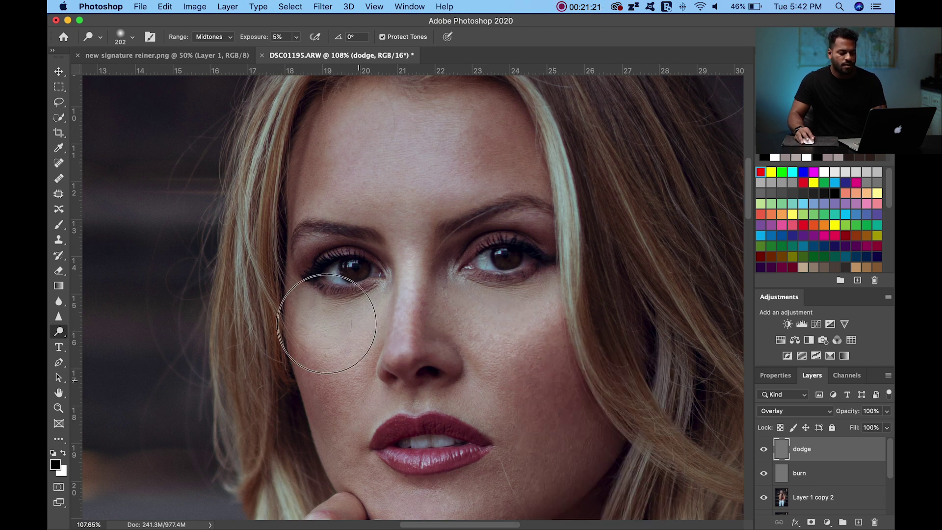
right_click(540, 366)
left_click_drag(579, 357, 693, 336)
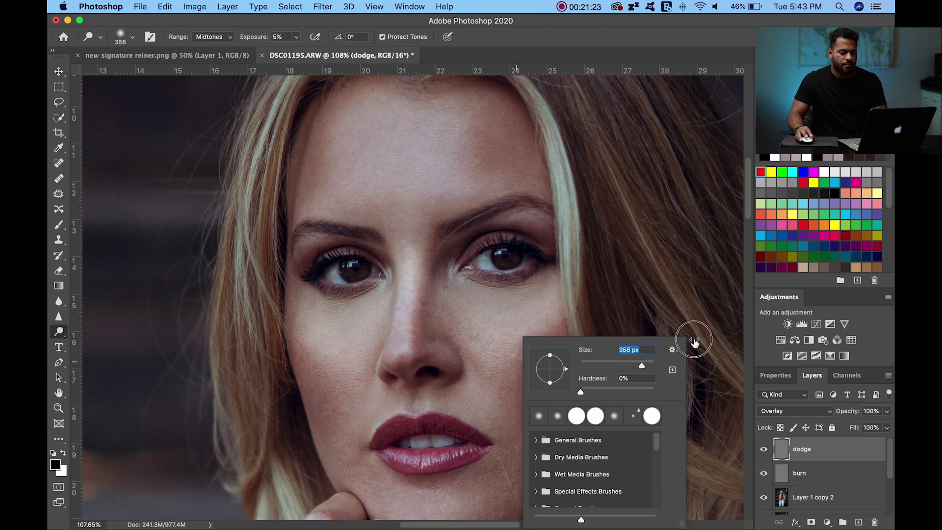
key("Return")
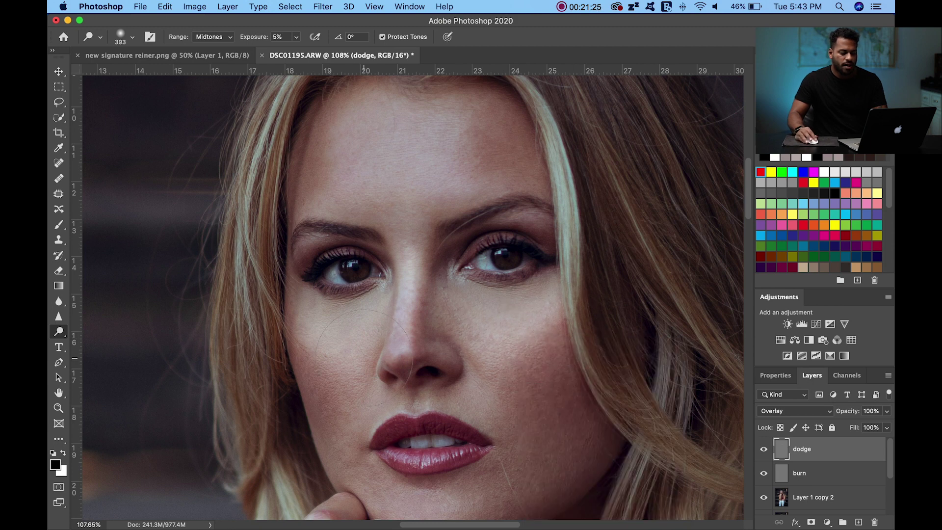
Lighten the chin below the lower lip with the Dodge brush, starting at 94 px and enlarging it to 202 px
scroll(572, 399, "down", 5)
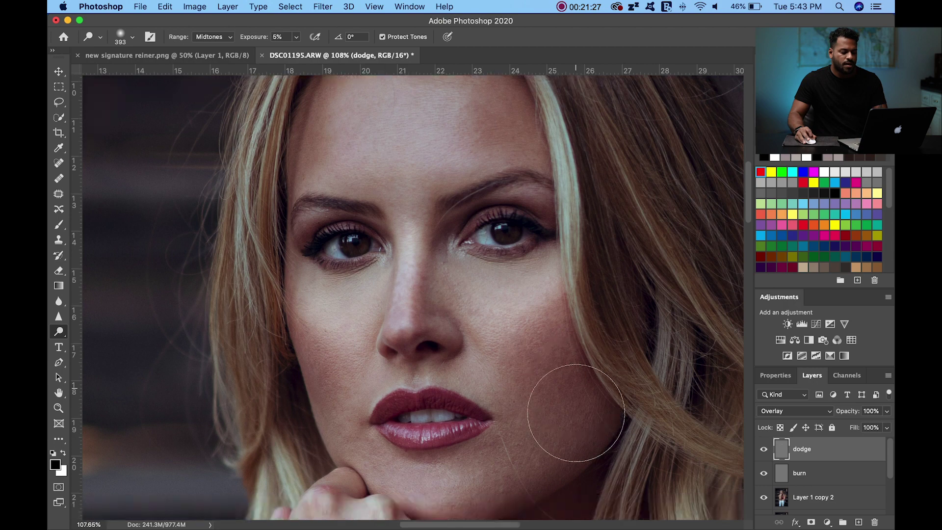
right_click(545, 390)
mouse_move(655, 364)
left_mouse_down()
mouse_move(664, 366)
mouse_move(642, 365)
left_mouse_up()
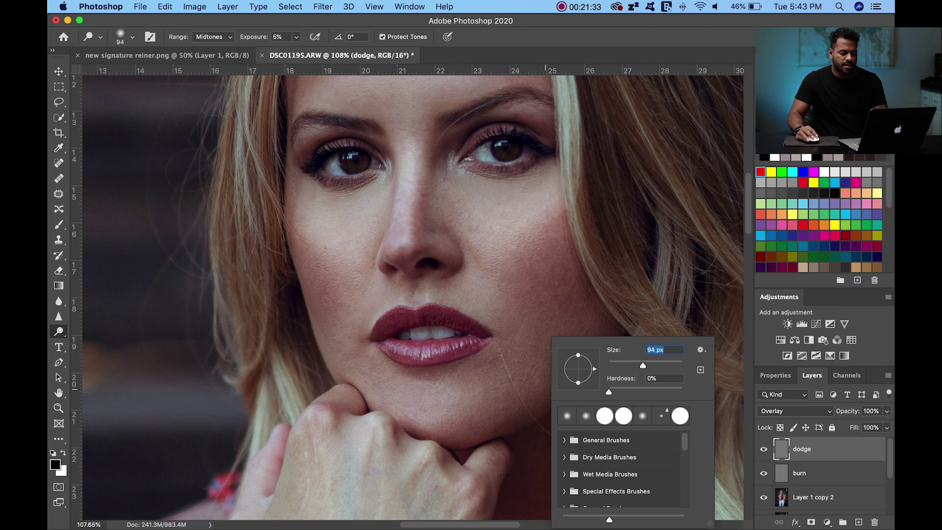
key("Return")
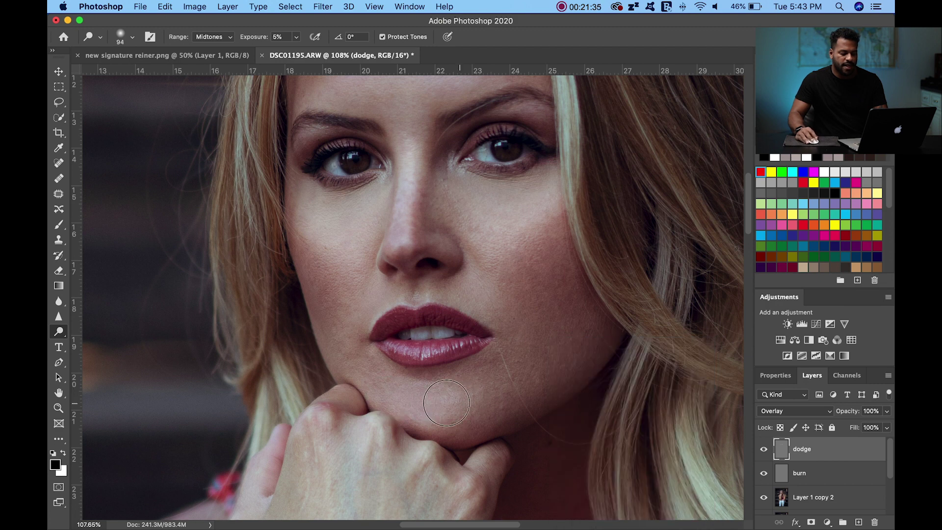
right_click(428, 392)
mouse_move(521, 353)
left_mouse_down()
mouse_move(528, 353)
mouse_move(486, 349)
mouse_move(526, 351)
left_mouse_up()
key("Return")
right_click(454, 344)
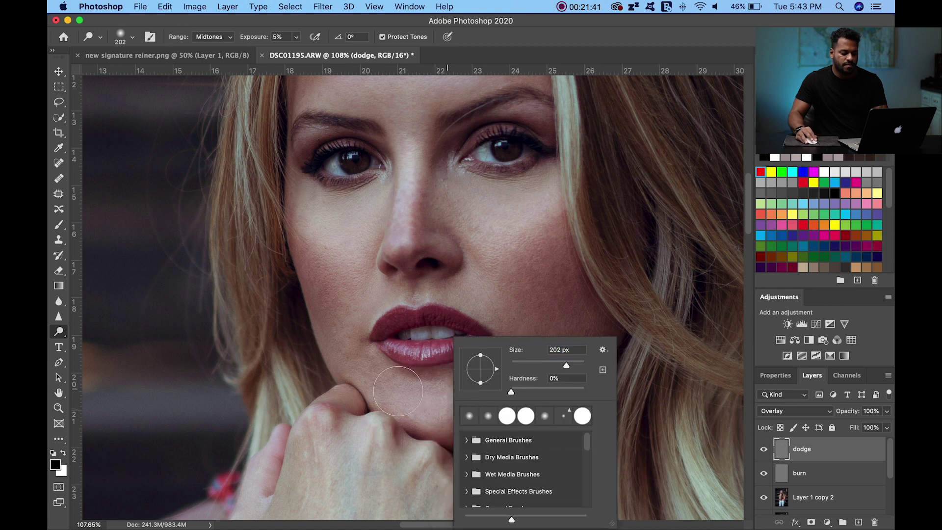
key("Return")
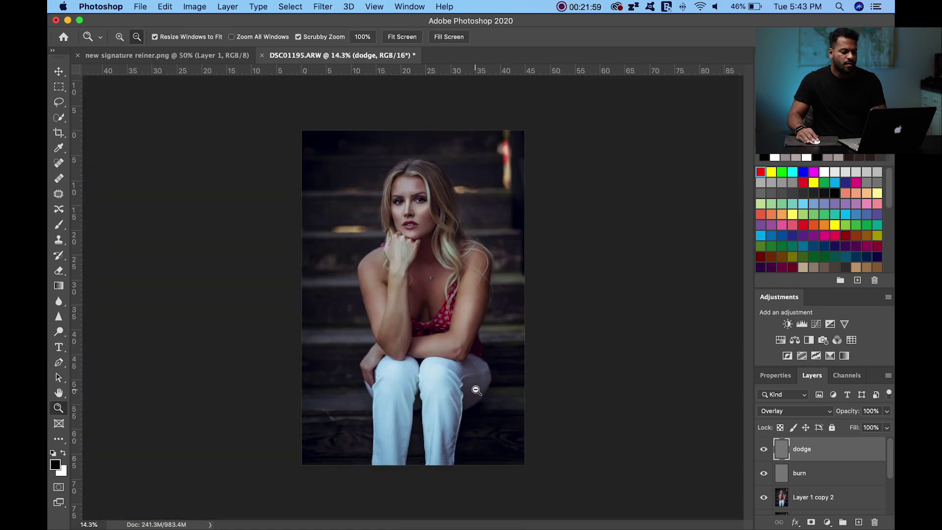
Lighten the centre of the forehead, enlarging the Dodge brush to 311 px and larger to blend the highlight
left_click_drag(412, 195, 521, 132)
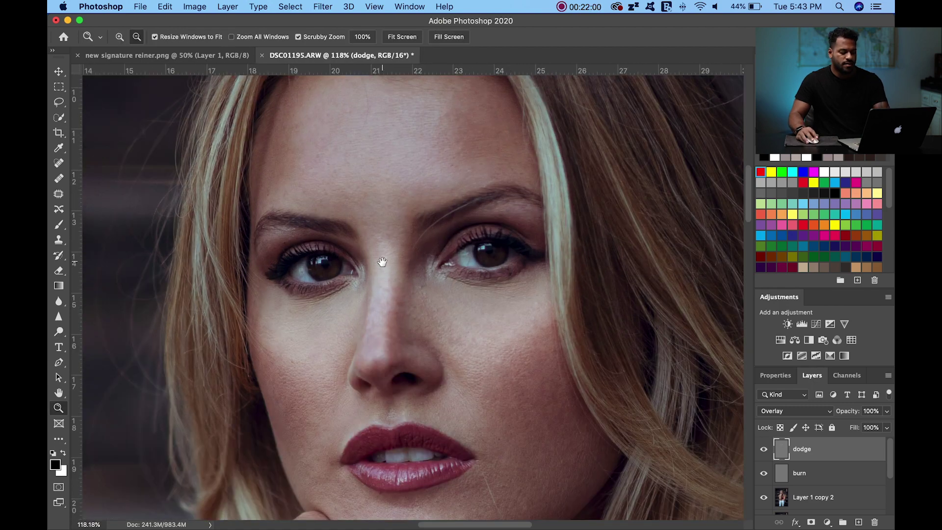
left_click_drag(380, 263, 389, 332)
key("o")
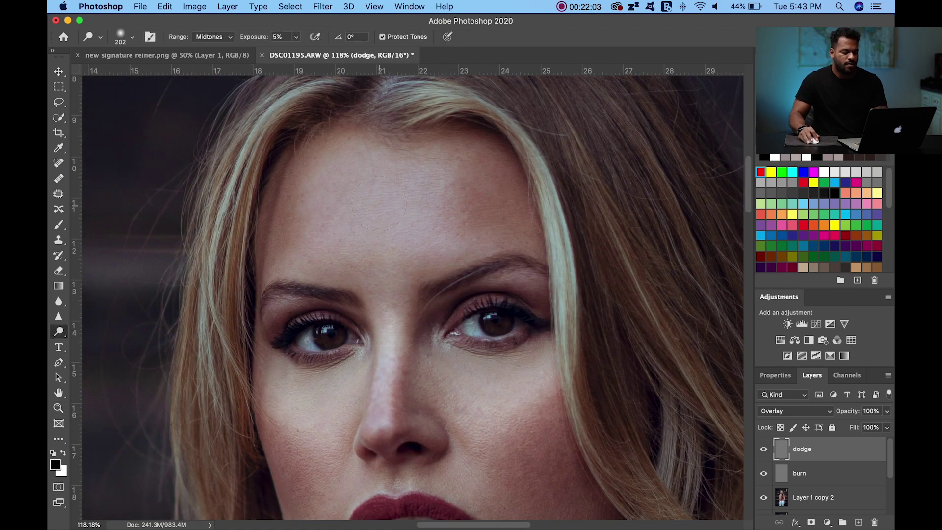
mouse_move(390, 176)
left_mouse_down()
mouse_move(386, 272)
mouse_move(387, 199)
left_mouse_up()
right_click(388, 199)
left_click_drag(454, 212, 523, 206)
key("Return")
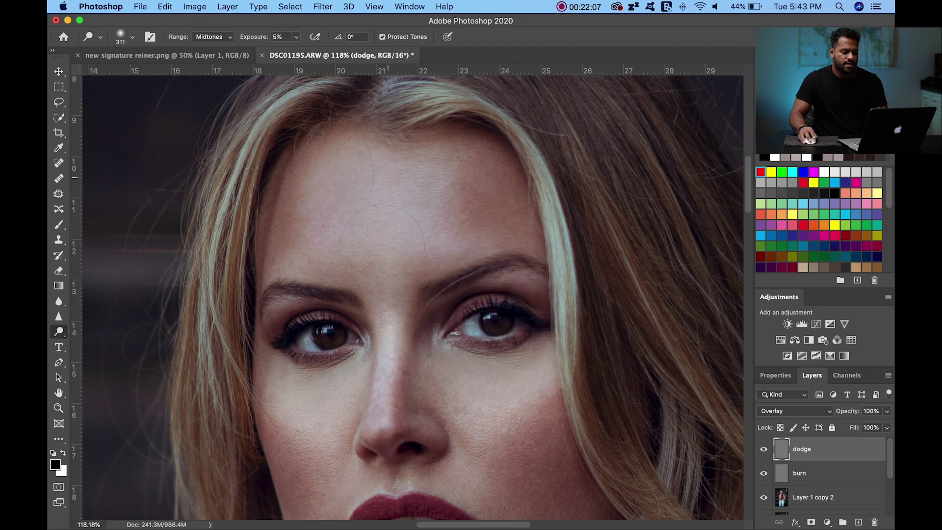
right_click(393, 186)
left_click_drag(462, 200, 538, 201)
key("Return")
key("Return")
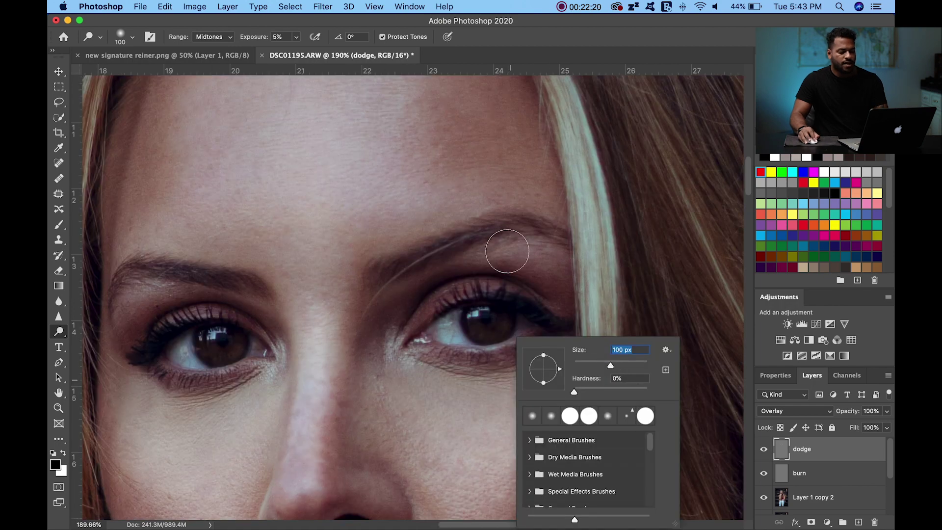
Set the Dodge brush to 78 px and lighten the brow bones beneath both eyebrows
left_click_drag(610, 365, 602, 365)
left_click_drag(497, 253, 559, 251)
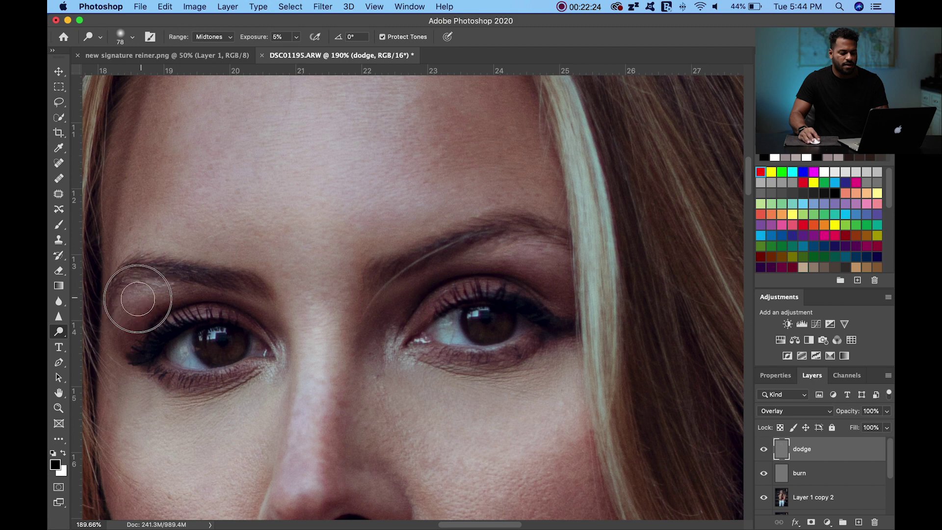
Set the Dodge brush to 28 px and lighten the inner corners and lower edges of both eyes
right_click(385, 378)
left_click_drag(480, 365, 456, 366)
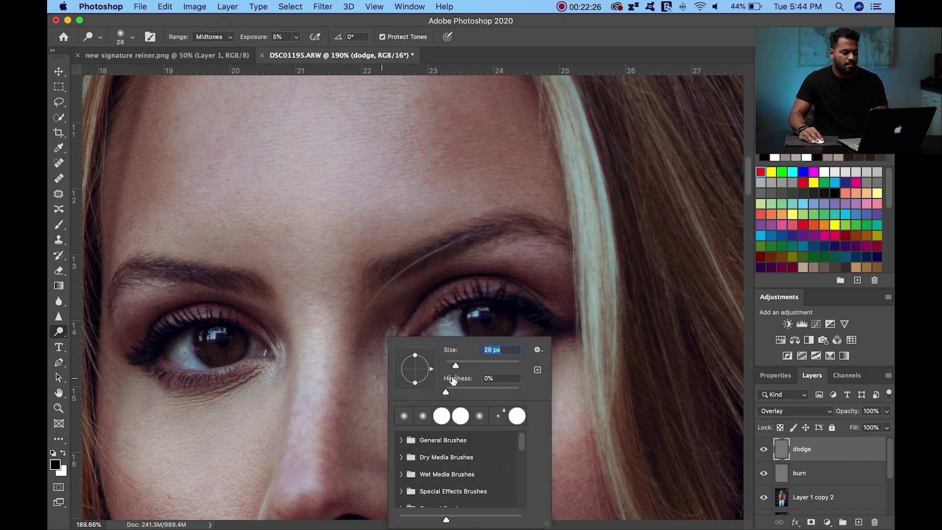
key("Return")
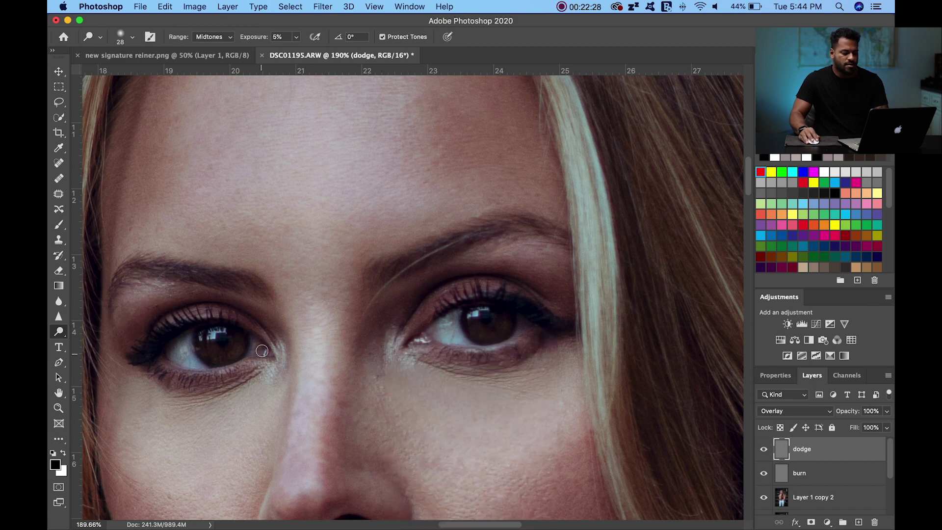
left_click_drag(189, 373, 206, 371)
mouse_move(478, 350)
left_mouse_down()
mouse_move(511, 345)
mouse_move(494, 345)
left_mouse_up()
Lighten the ridges between the nose and upper lip with the 28 px Dodge brush
key("z")
left_click_drag(475, 380, 498, 379)
key("o")
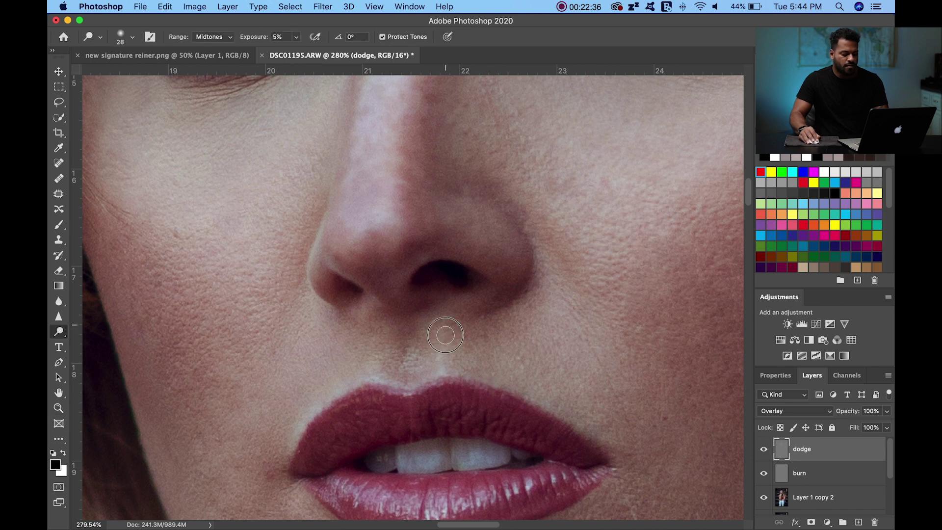
left_click_drag(396, 335, 376, 368)
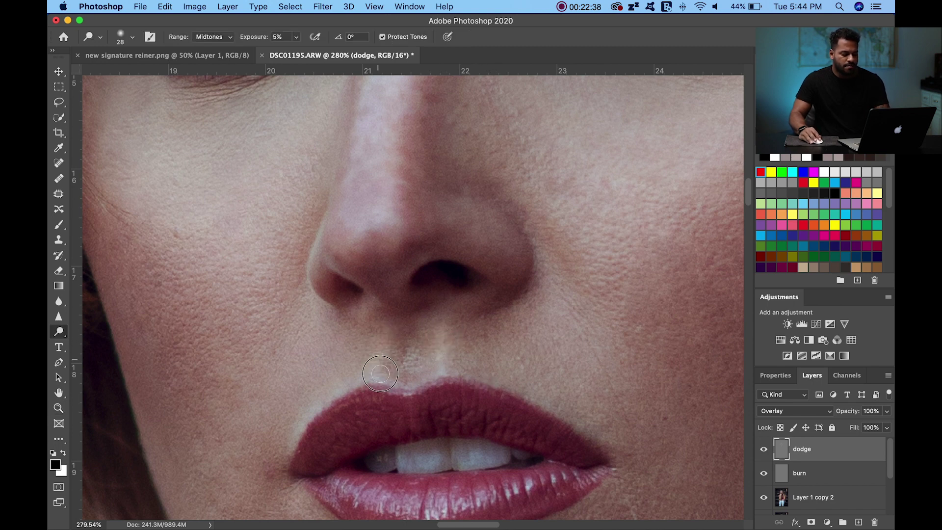
Lighten the highlights along the lower lip with the 28 px Dodge brush
scroll(432, 437, "down", 3)
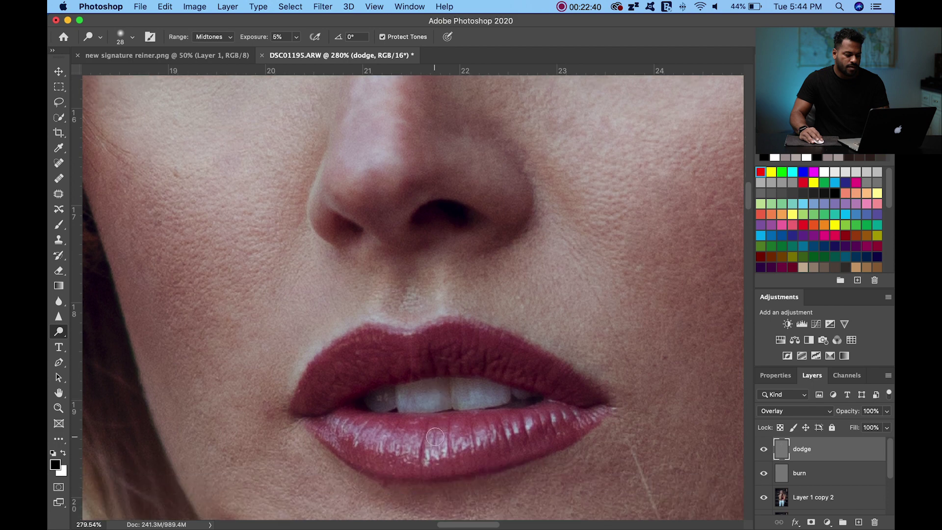
mouse_move(462, 445)
left_mouse_down()
mouse_move(526, 434)
mouse_move(371, 433)
mouse_move(444, 452)
mouse_move(373, 435)
mouse_move(390, 446)
mouse_move(517, 441)
mouse_move(376, 447)
left_mouse_up()
Compare the whole face with the dodge layer hidden and shown
key("z")
mouse_move(537, 445)
left_mouse_down()
mouse_move(469, 459)
mouse_move(459, 427)
mouse_move(453, 434)
left_mouse_up()
left_click_drag(408, 245, 456, 225)
left_click_drag(435, 193, 475, 223)
scroll(484, 217, "up", 3)
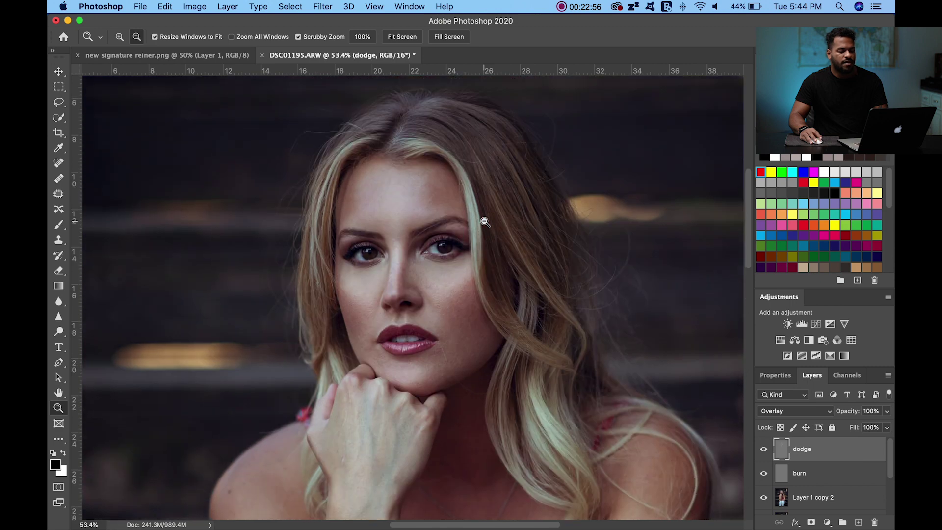
left_click(763, 449)
left_click(763, 451)
left_click(763, 451)
left_click(763, 450)
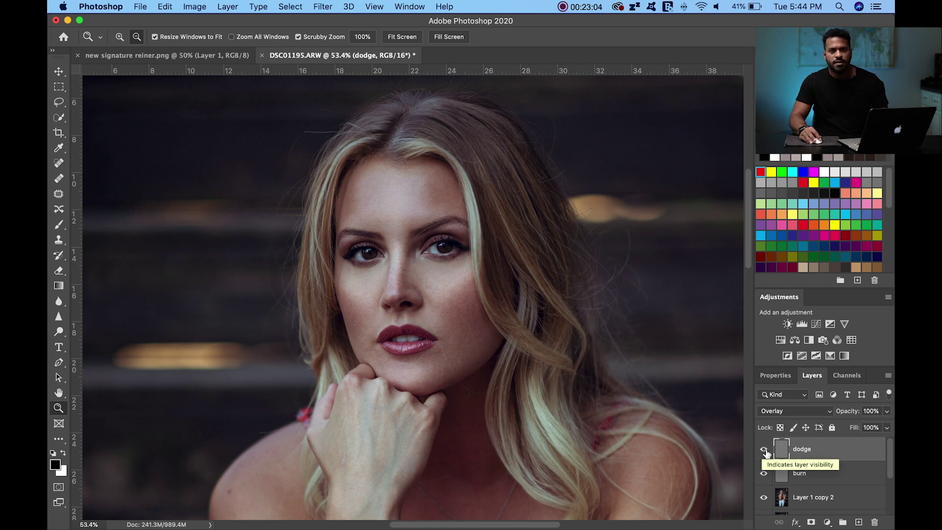
In the dodge layer's Blend If settings, split the This Layer highlight slider to 215 / 255
left_click(864, 450)
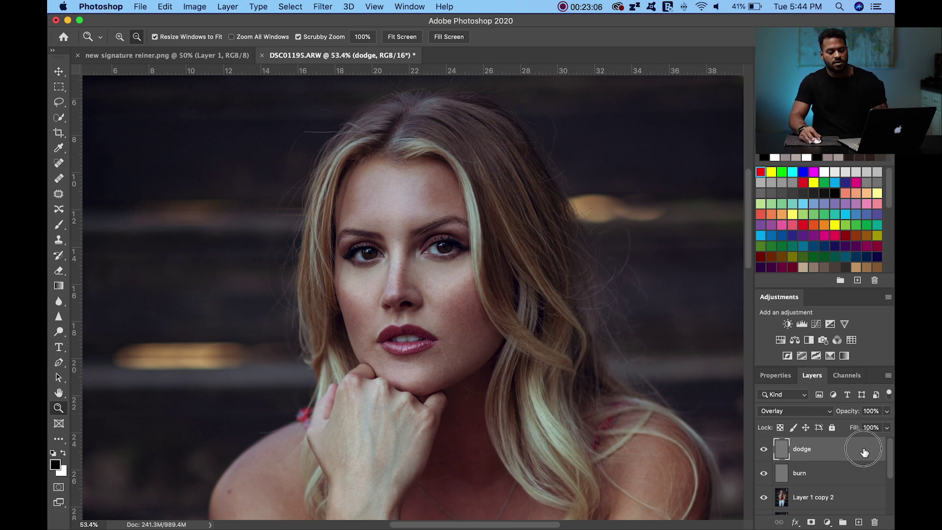
double_click(865, 451)
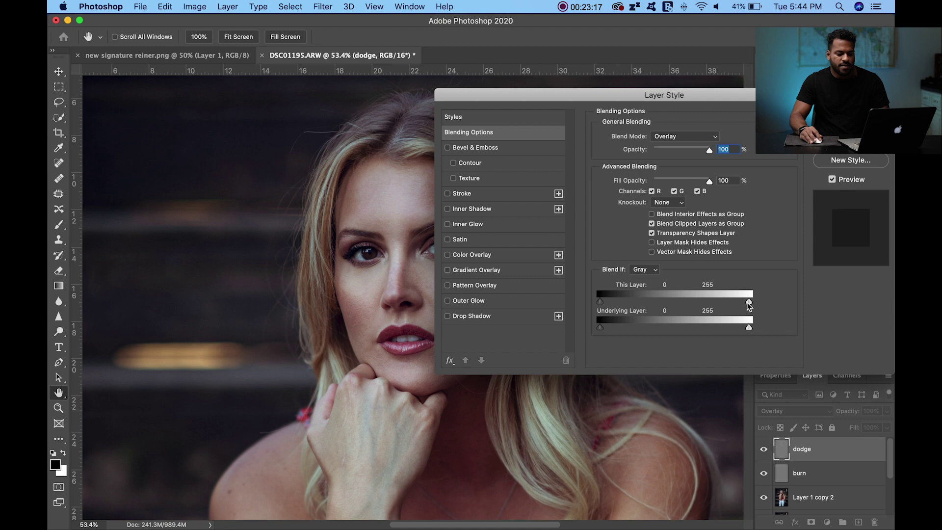
left_click_drag(748, 302, 727, 308, "alt")
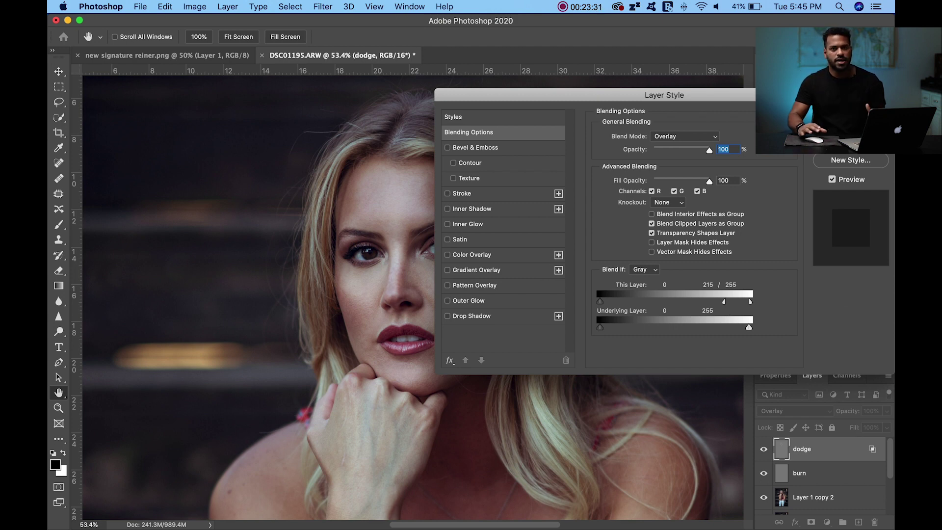
key("Return")
key("z")
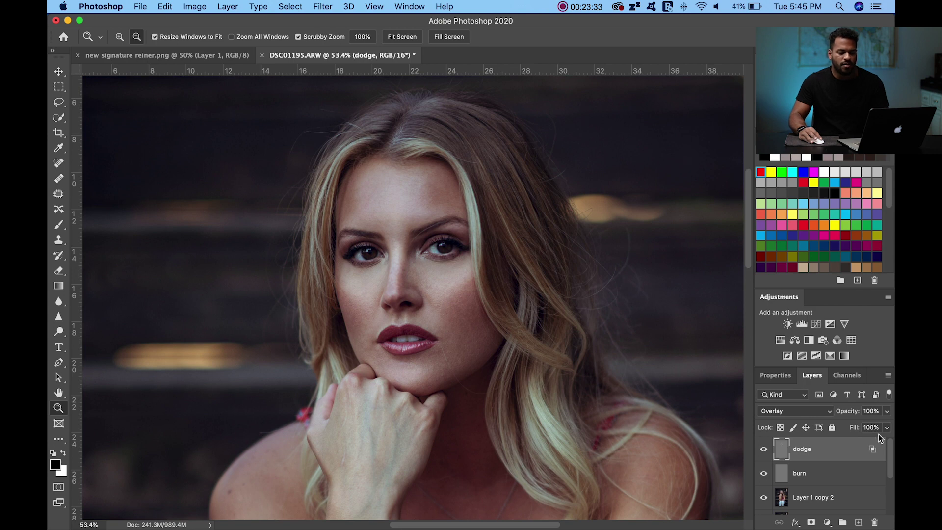
Check the dodge layer's effect by toggling its visibility, and lower its opacity to 77%
left_click(763, 449)
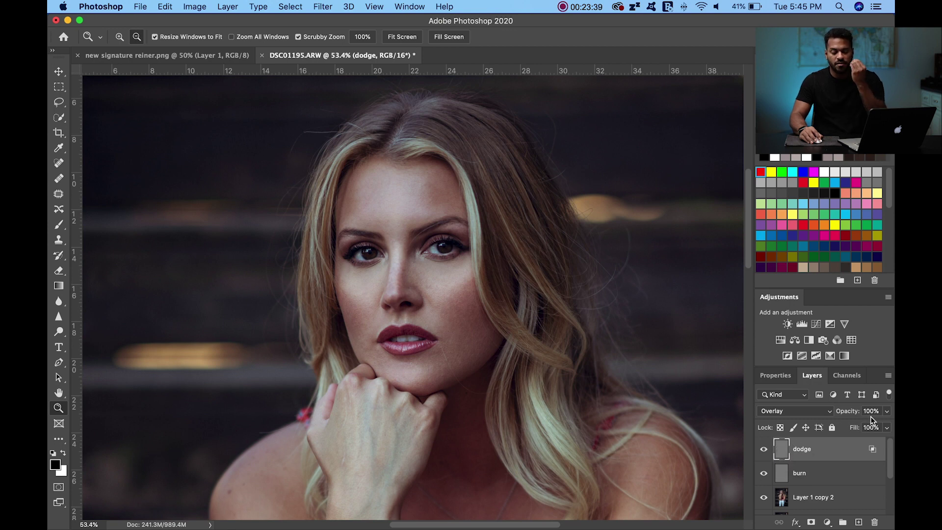
left_click(886, 411)
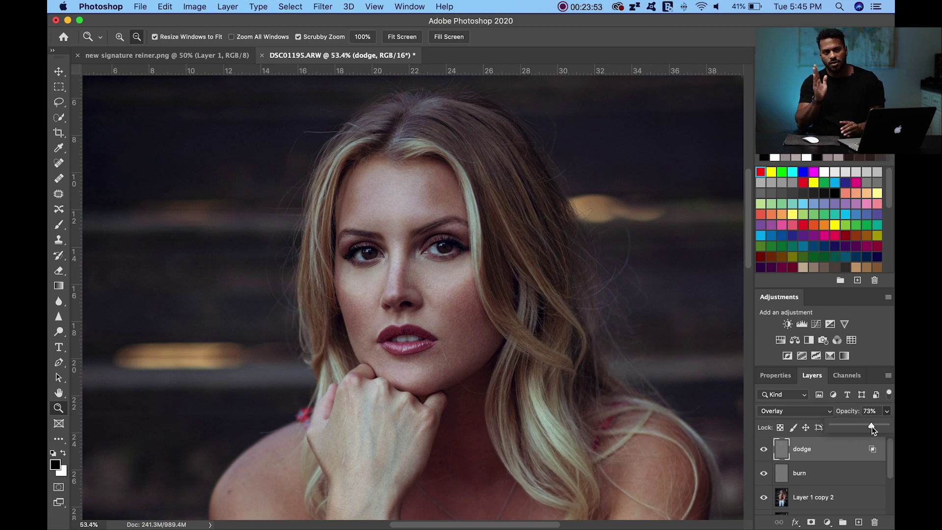
left_click_drag(872, 426, 874, 426)
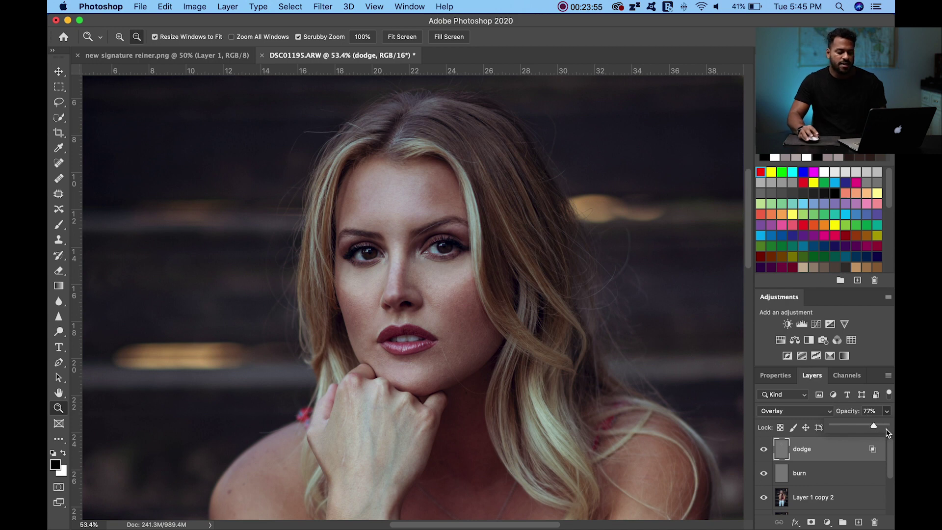
On the burn layer, darken the sides of the nose using the Burn tool at 150 px and 3% exposure
left_click(827, 473)
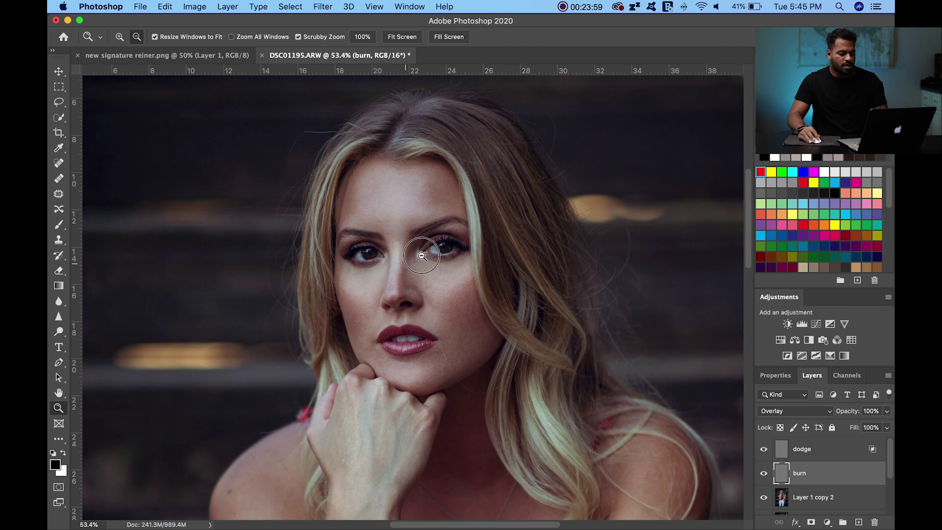
scroll(412, 255, "up", 5)
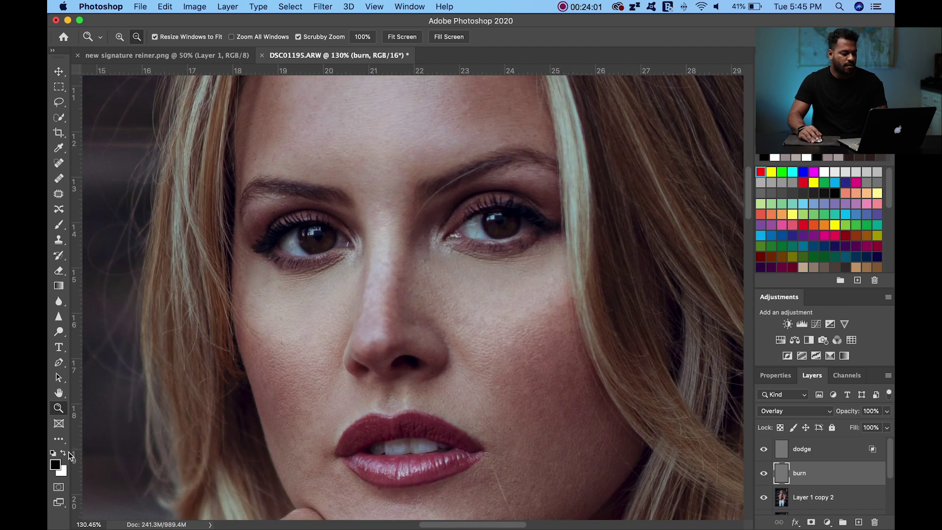
left_click_drag(59, 331, 93, 342)
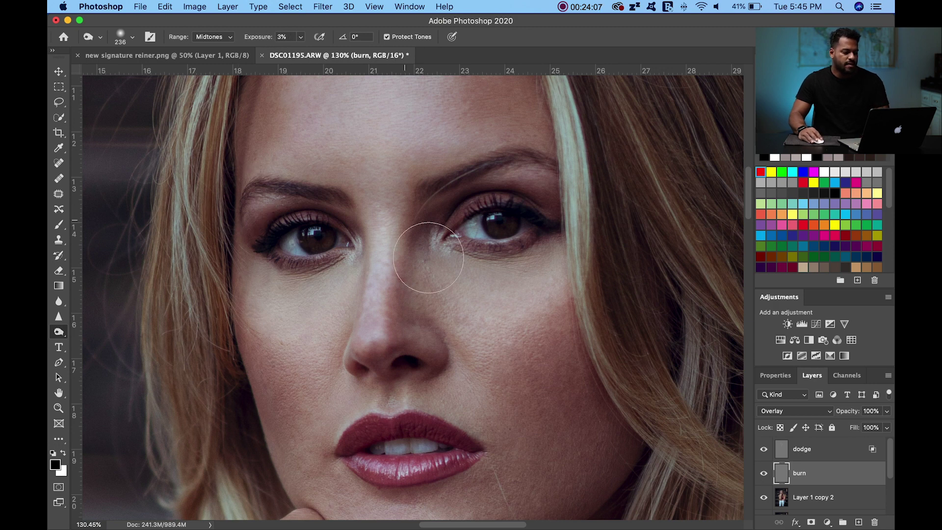
right_click(444, 322)
left_click(541, 343)
mouse_move(427, 216)
left_mouse_down()
mouse_move(403, 336)
mouse_move(360, 423)
mouse_move(395, 362)
mouse_move(369, 373)
left_mouse_up()
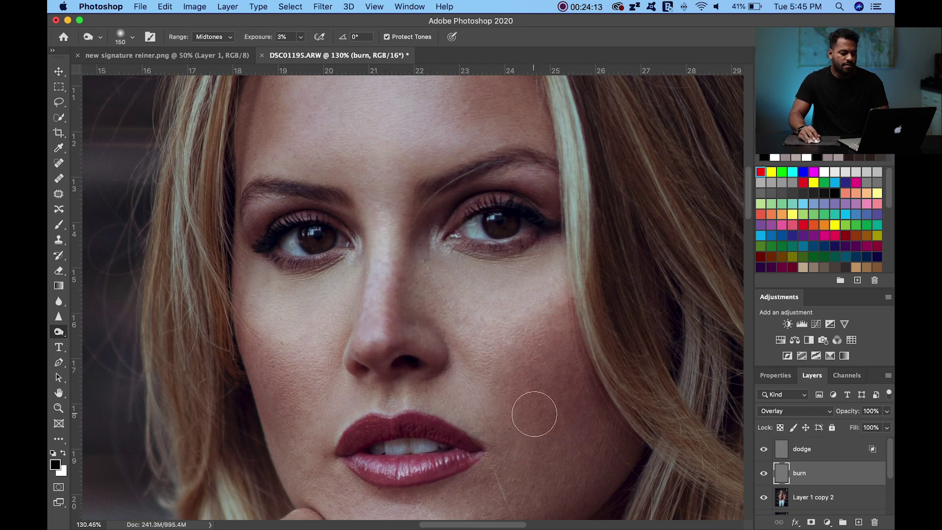
Set the Burn brush to 332 px and darken the outer forehead, the cheek hollow and the jawline
key("z")
left_click_drag(498, 358, 467, 380)
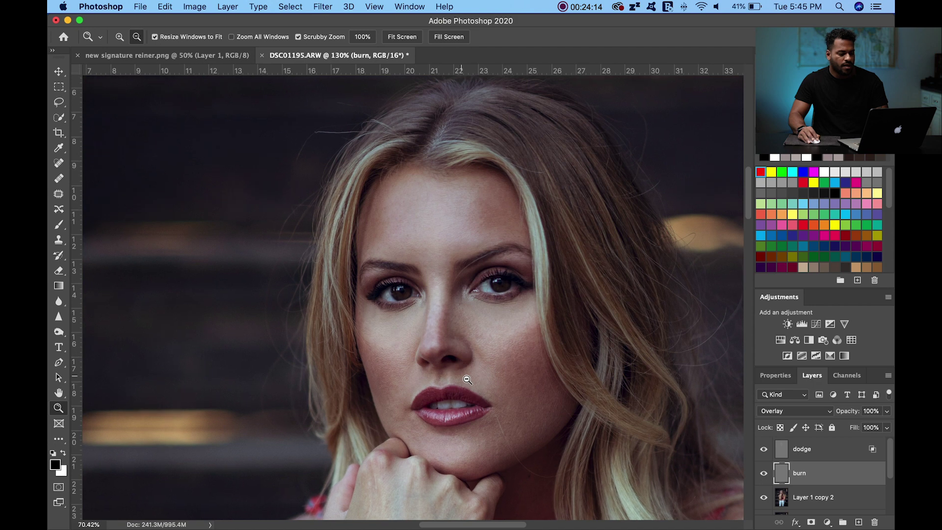
key("o")
right_click(476, 230)
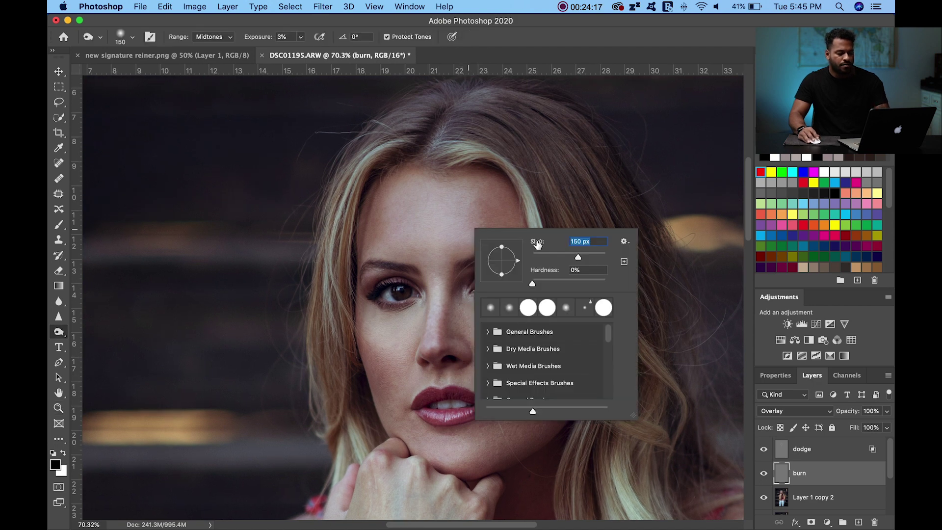
left_click_drag(578, 257, 591, 260)
left_click(366, 258)
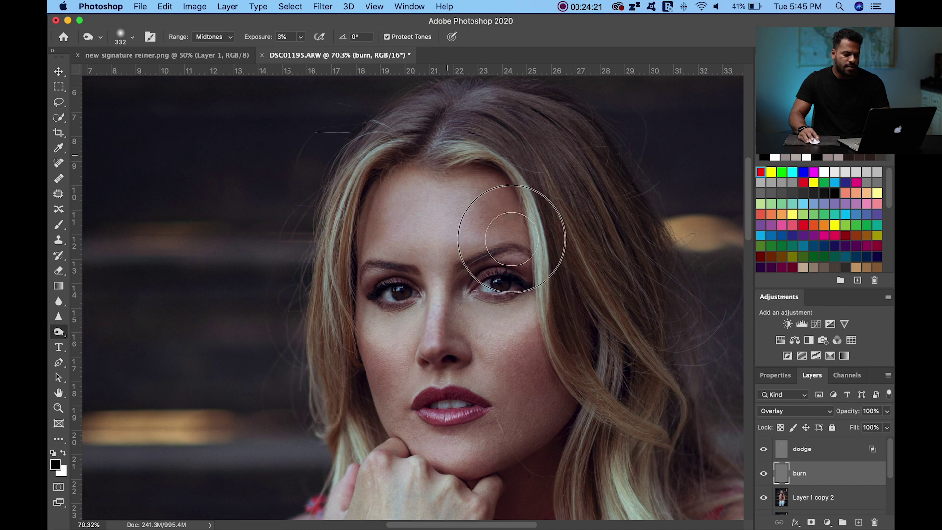
mouse_move(507, 378)
left_mouse_down()
mouse_move(525, 404)
mouse_move(542, 398)
mouse_move(501, 445)
left_mouse_up()
left_click_drag(565, 343, 466, 440)
mouse_move(557, 352)
left_mouse_down()
mouse_move(469, 455)
mouse_move(479, 454)
mouse_move(481, 473)
mouse_move(531, 451)
mouse_move(498, 467)
left_mouse_up()
Set the Burn brush to 166 px and darken the jaw's lower edge beside the chin
right_click(506, 466)
left_click_drag(618, 366, 604, 366)
key("Return")
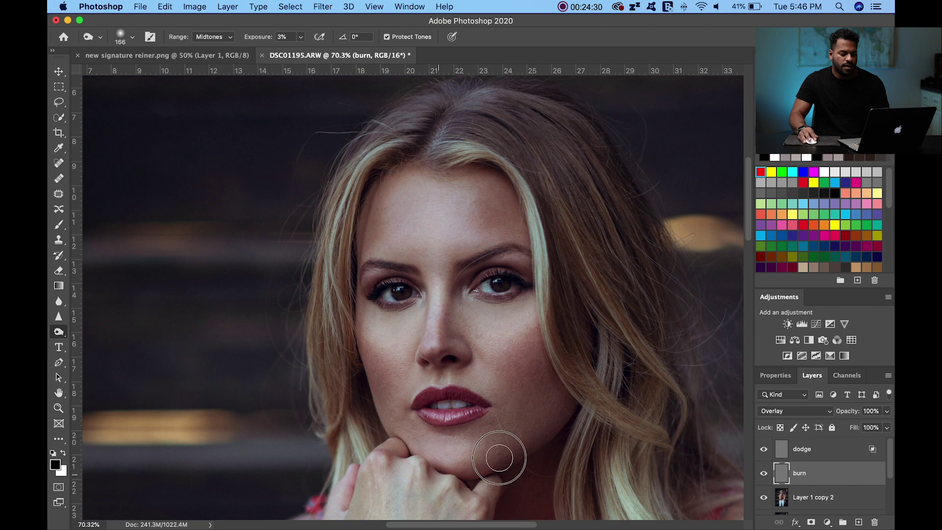
Set the Burn brush to 92 px and darken the upper eyelid creases and outer corners of both eyes
key("z")
left_click_drag(466, 374, 510, 332)
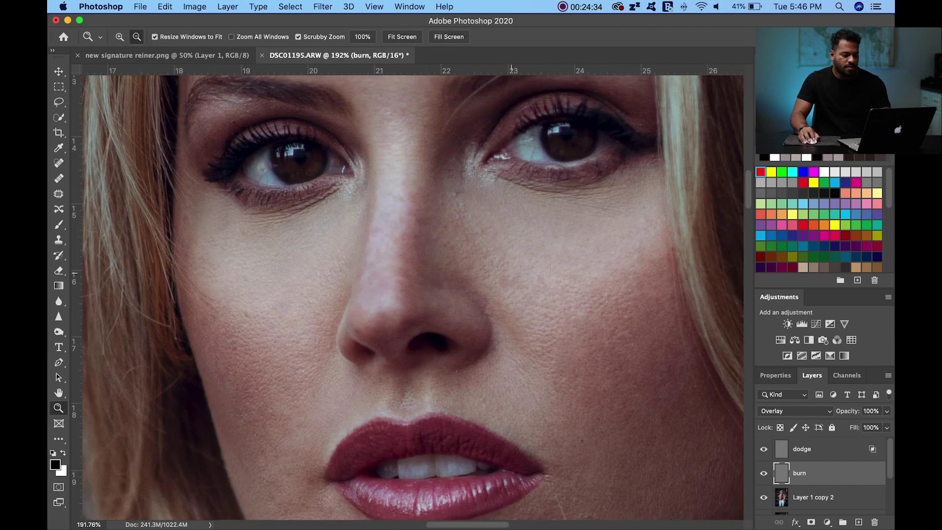
key("o")
scroll(515, 294, "up", 3)
right_click(521, 301)
left_click_drag(623, 331, 615, 330)
mouse_move(480, 232)
left_mouse_down()
mouse_move(594, 167)
mouse_move(524, 191)
mouse_move(550, 189)
left_mouse_up()
left_click_drag(207, 244, 231, 224)
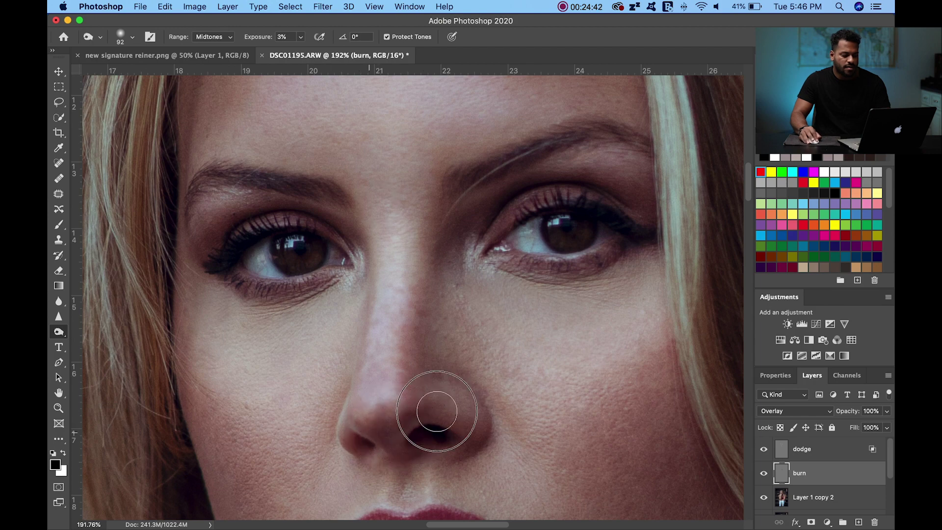
Set the Burn brush to 78 px and darken the hollow between the nose and upper lip
scroll(437, 412, "down", 5)
right_click(444, 339)
left_click_drag(538, 365, 533, 366)
left_click(406, 338)
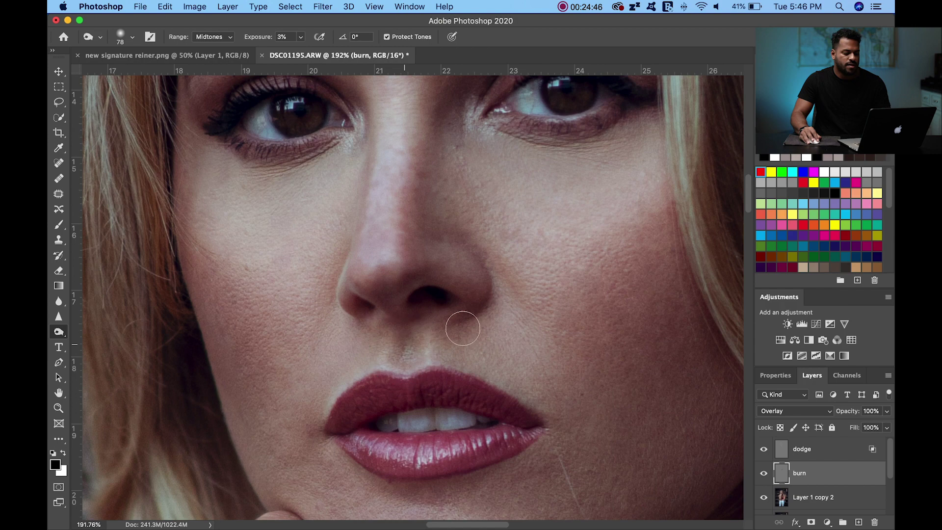
Reduce the Burn brush to 64 px and further to 54 px, darkening the edges of the lower lip
scroll(412, 490, "down", 2)
right_click(409, 461)
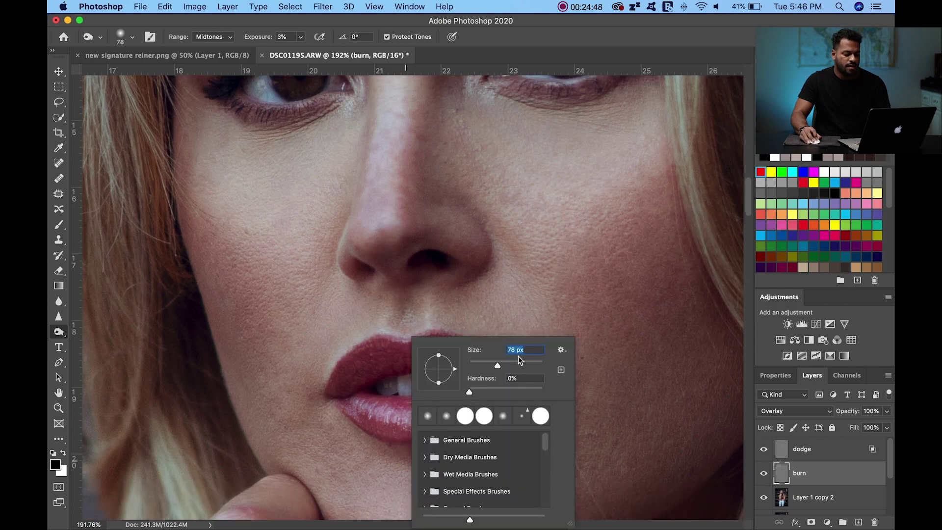
key("Return")
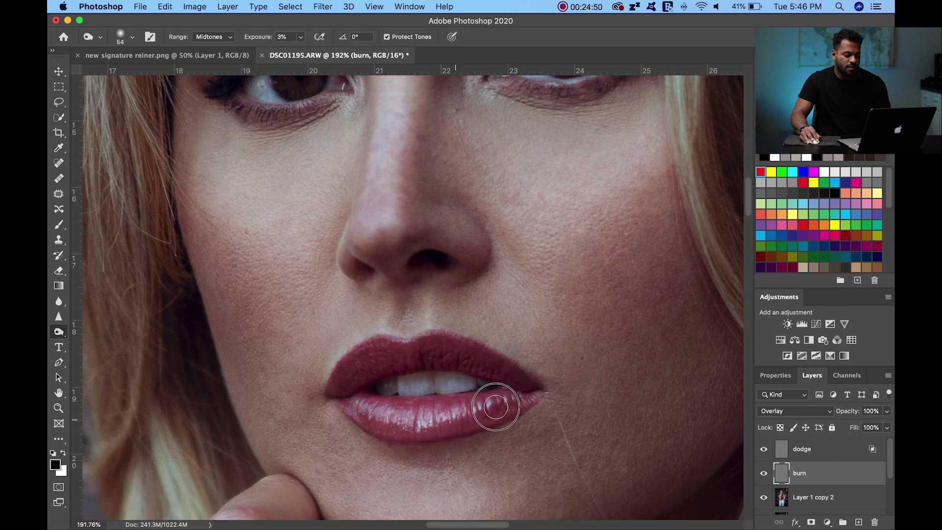
left_click_drag(376, 430, 443, 433)
left_click_drag(352, 408, 484, 395)
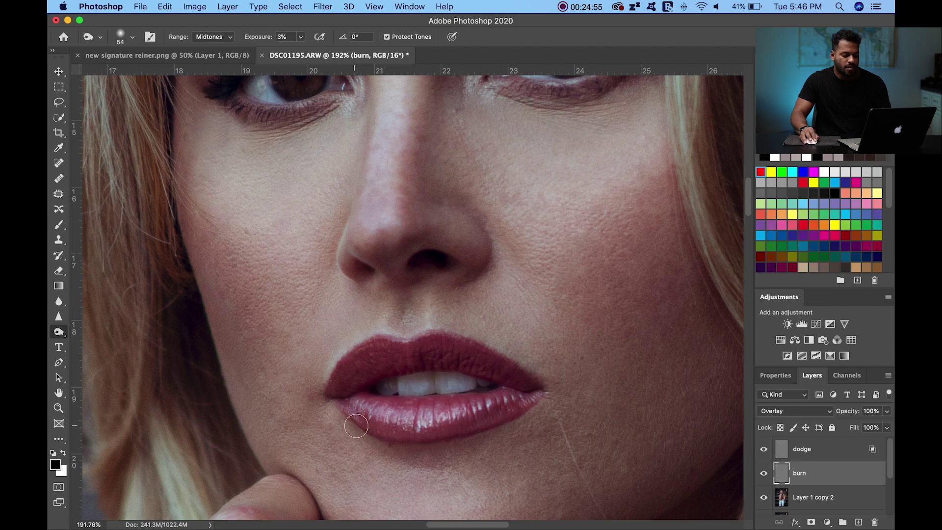
In the burn layer's Blend If settings, split the This Layer shadow slider to 0 / 41
key("z")
left_click_drag(441, 431, 346, 472)
left_click_drag(418, 217, 476, 197)
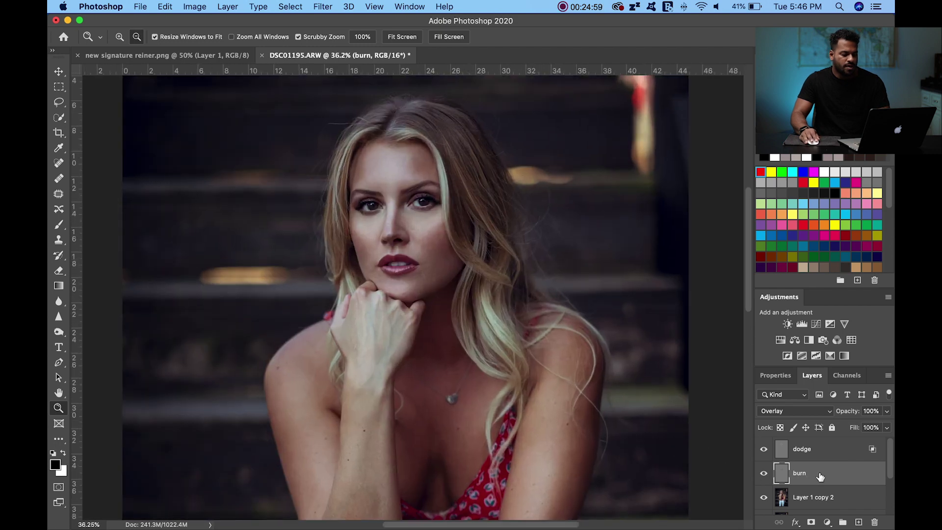
double_click(856, 476)
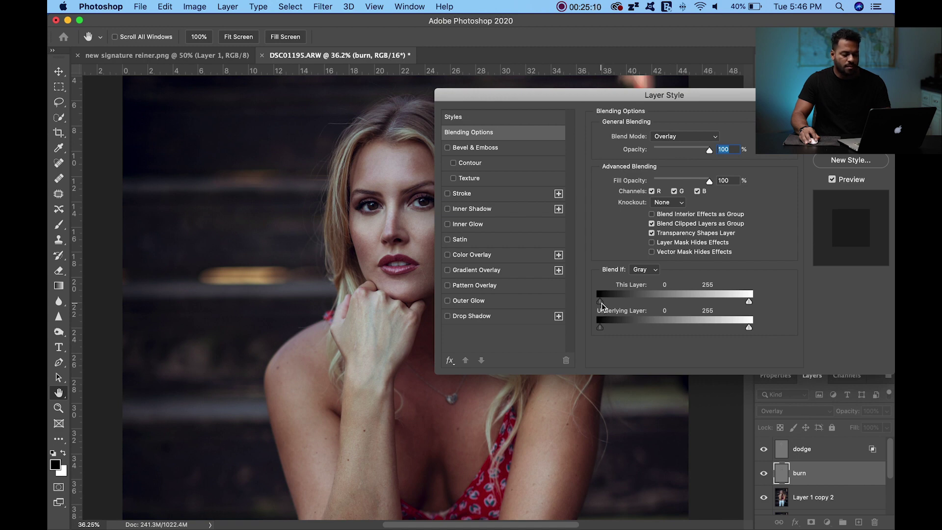
left_click_drag(601, 303, 625, 305)
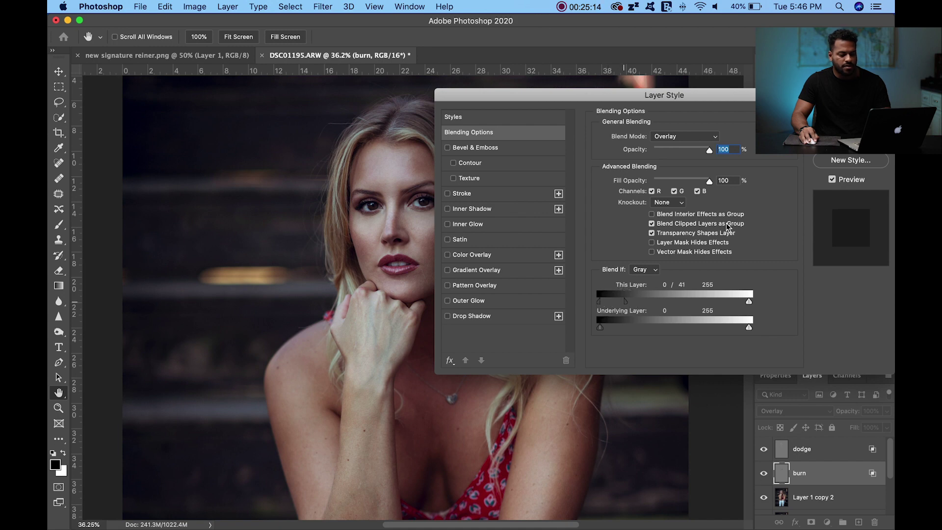
key("Return")
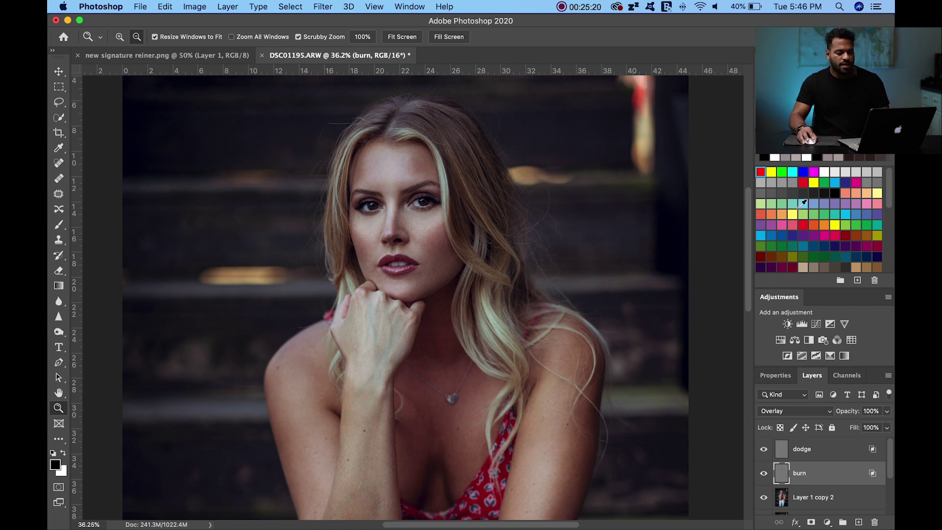
Check the burn layer's effect by toggling its visibility, and lower its opacity to 72%
left_click(763, 474)
left_click(764, 474)
left_click(764, 474)
left_click(764, 474)
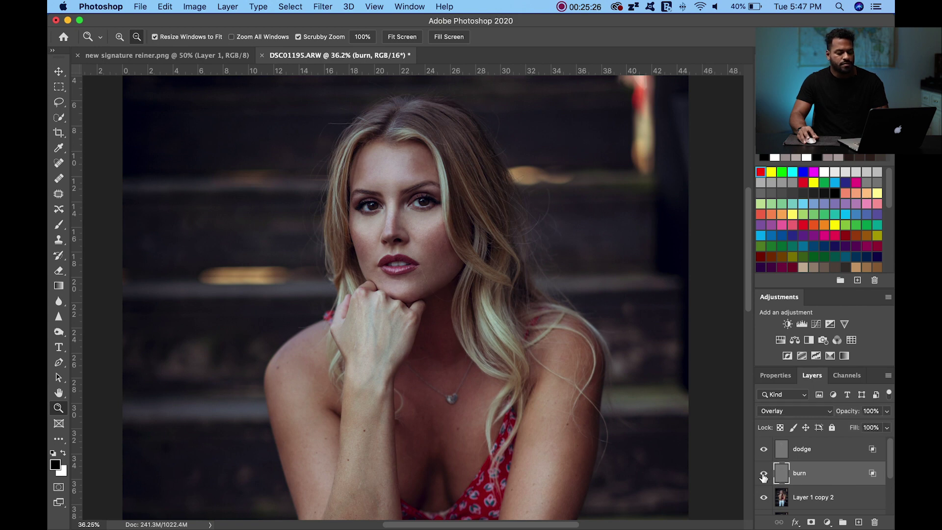
left_click(886, 412)
left_click_drag(888, 425, 871, 428)
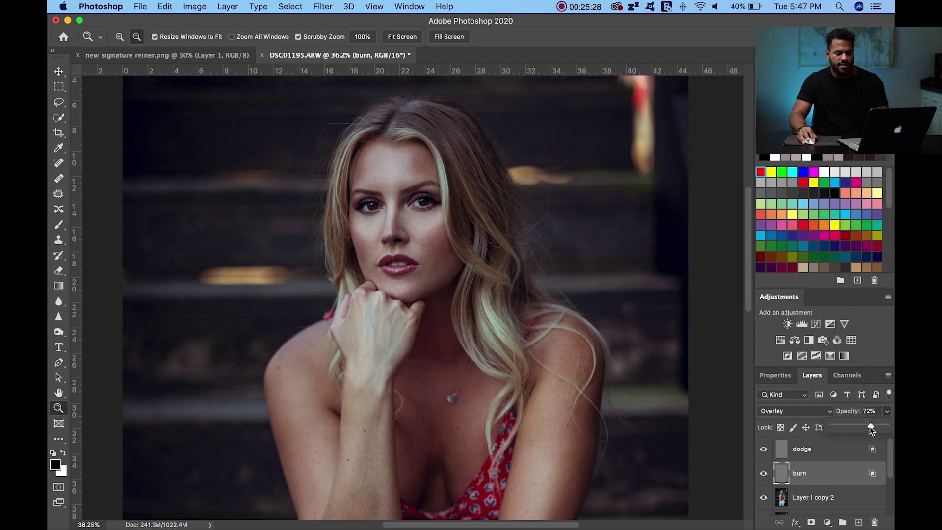
Merge the burn layer and the dodge layer down into Layer 1 copy 2
left_click_drag(540, 318, 492, 331)
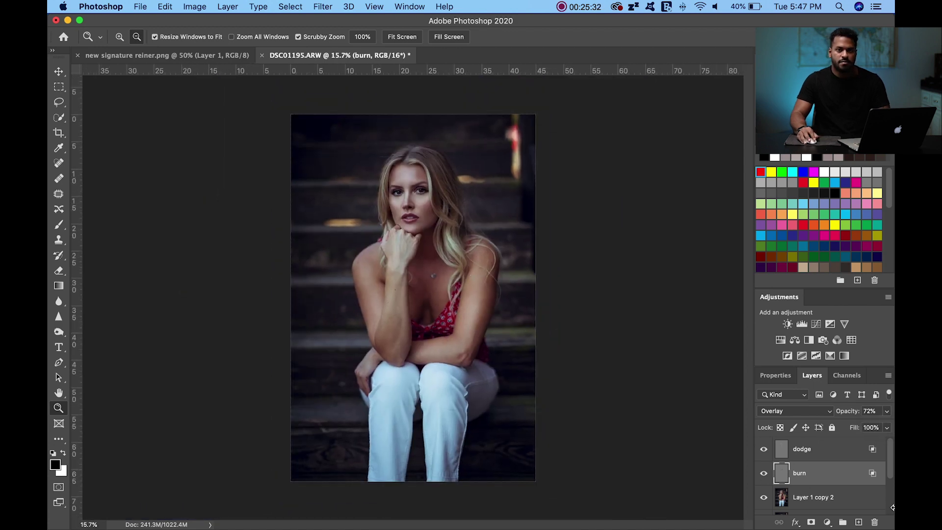
left_click(816, 496)
key("super+bracketright")
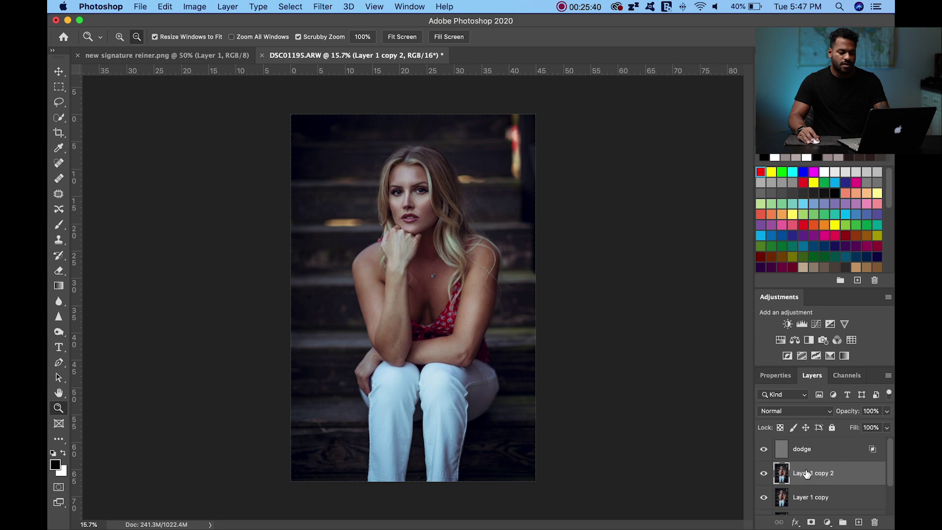
left_click(823, 454)
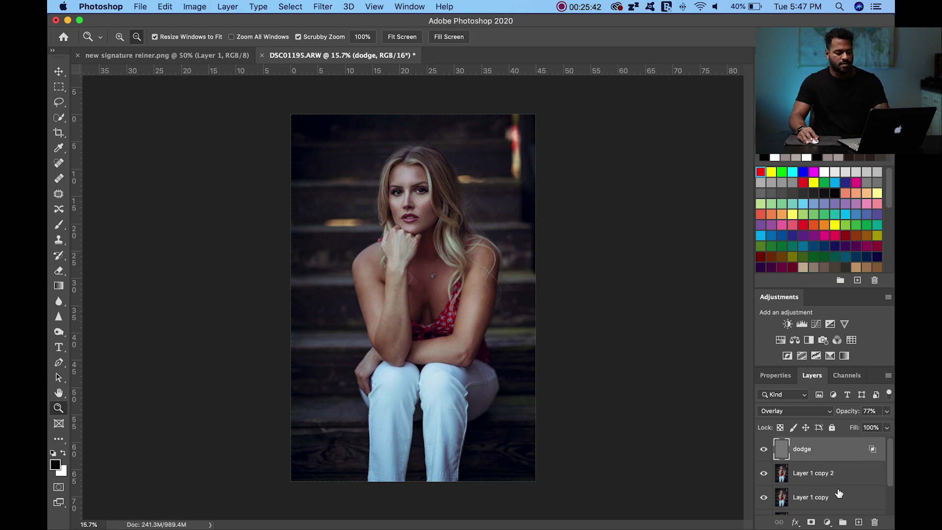
key("super+e")
Compare the portrait with the merged Layer 1 copy 2 hidden and shown
left_click(406, 186)
left_click_drag(406, 186, 623, 400)
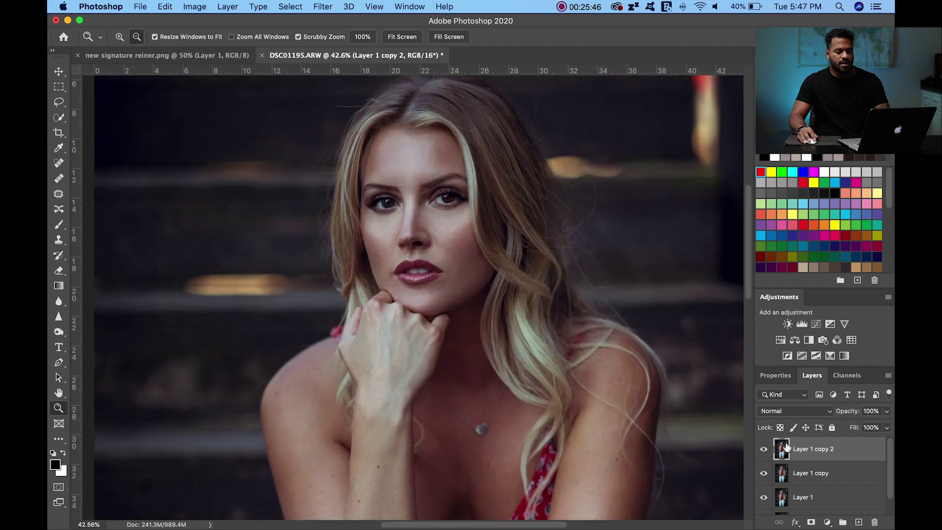
left_click(764, 449)
left_click(764, 449)
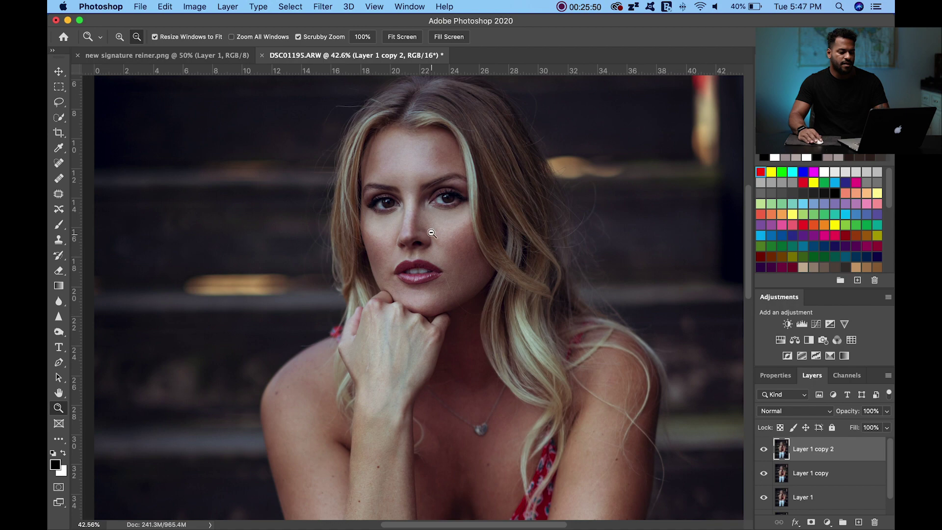
Check the dodge and burn contouring on the face by toggling the visibility of Layer 1 copy 2
left_click(427, 223)
left_click(764, 450)
left_click(764, 450)
left_click(764, 451)
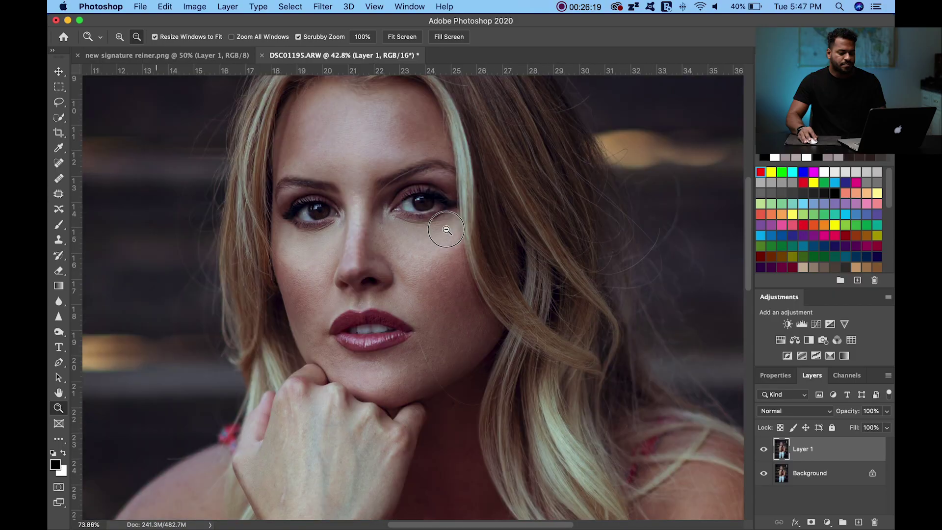
Compare the retouched face on Layer 1 with the original Background, and review the whole portrait
scroll(491, 318, "up", 3)
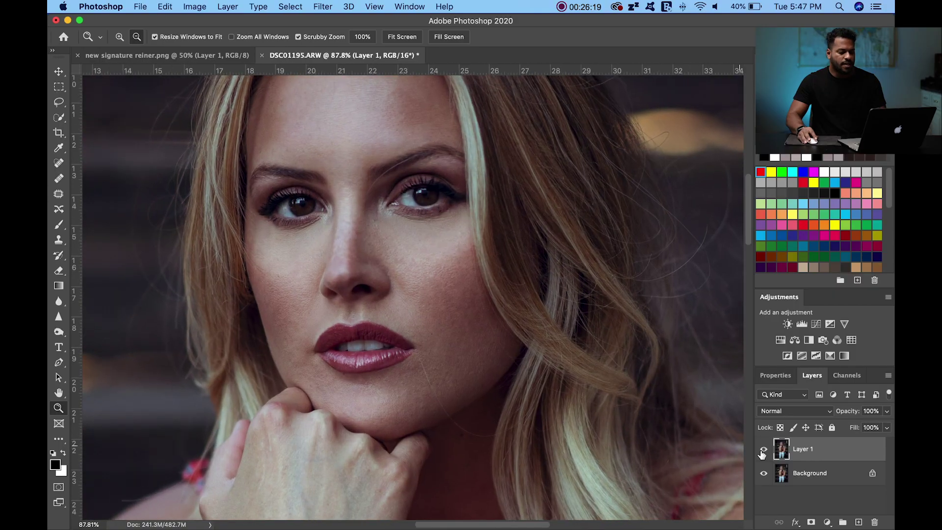
scroll(521, 351, "up", 3)
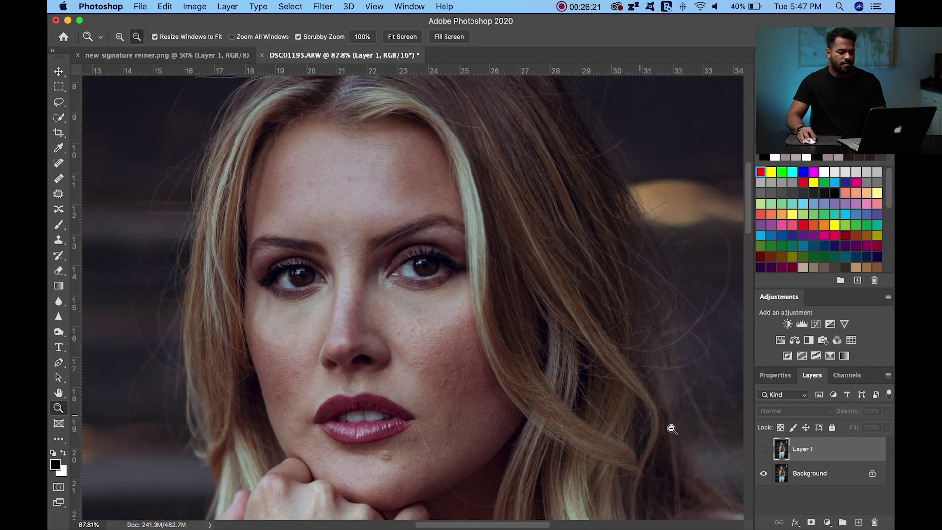
left_click(764, 450)
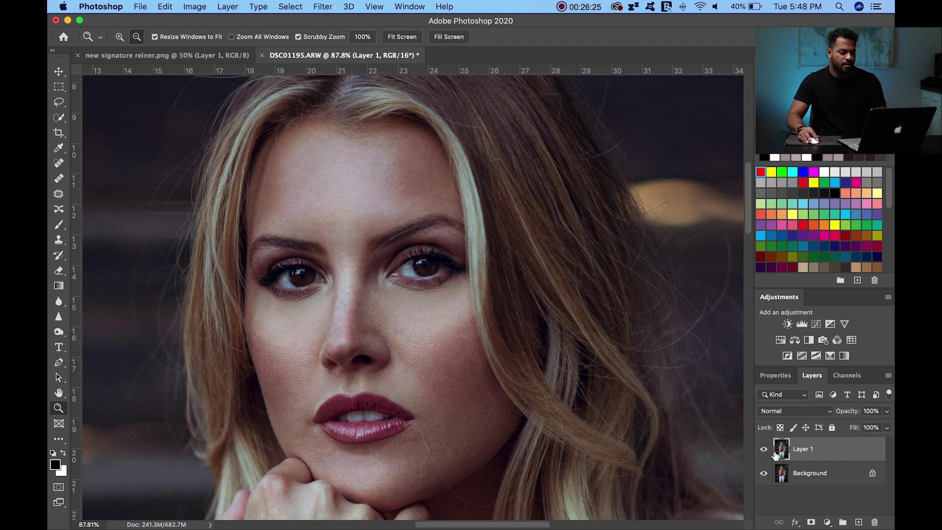
left_click(764, 449)
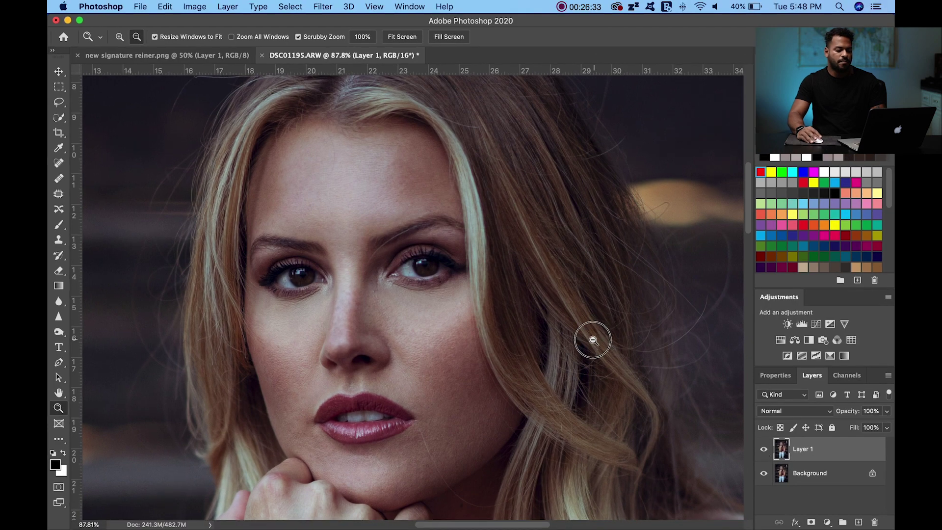
left_click_drag(591, 337, 517, 410)
left_click_drag(406, 204, 414, 202)
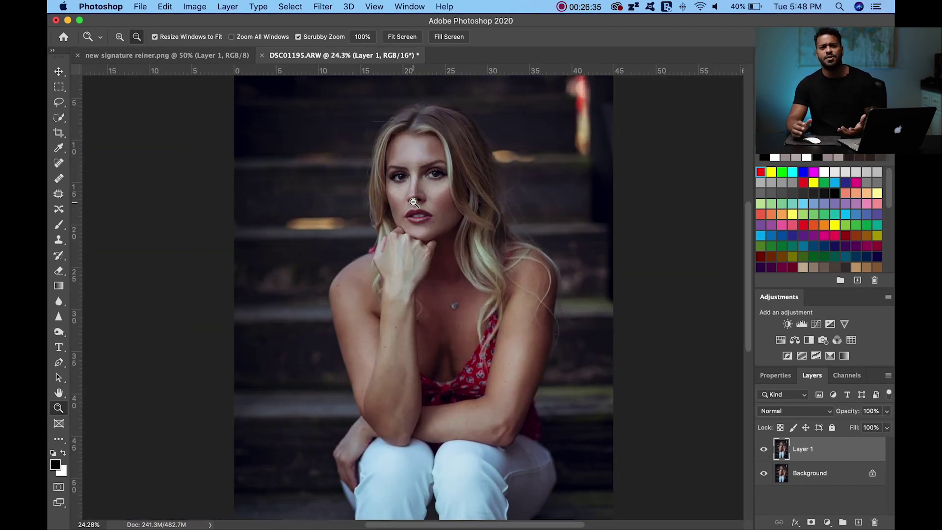